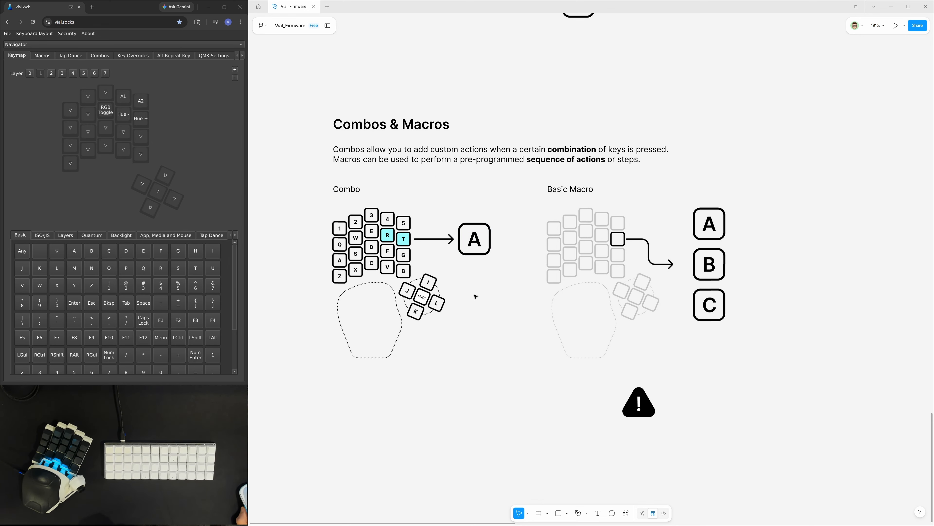
Examine the Combo and Basic Macro diagrams, plus the Custom Keymap and Layers sections of the Vial_Firmware board
scroll(478, 300, "right", 1)
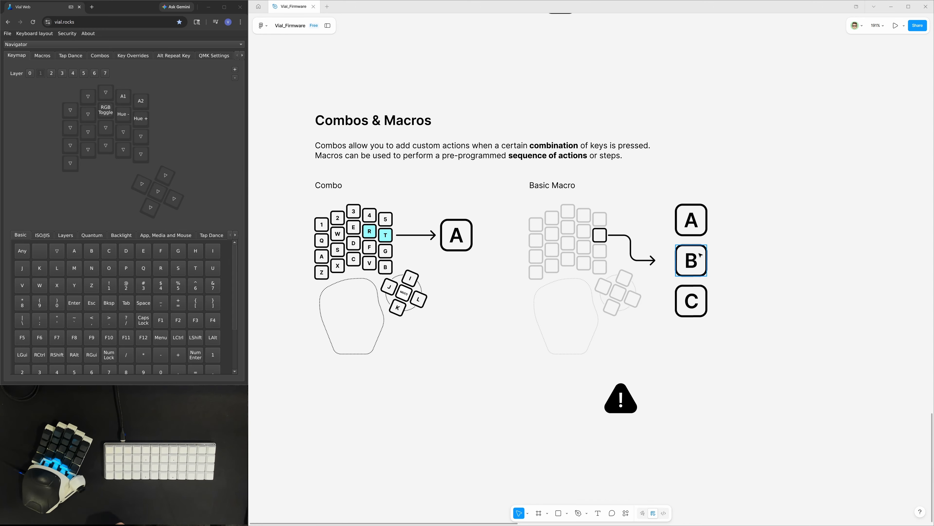
scroll(718, 308, "left", 2)
scroll(716, 309, "up", 4)
scroll(714, 308, "down", 10)
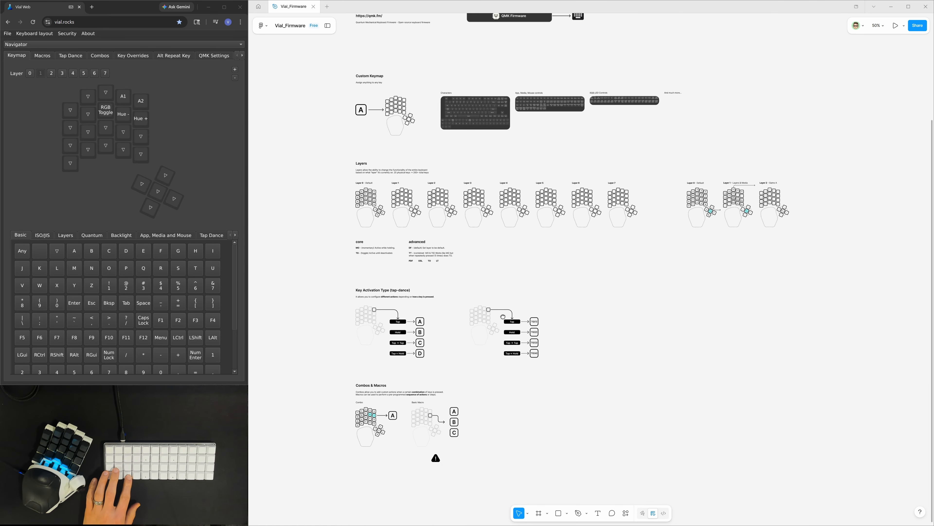
scroll(474, 290, "right", 2)
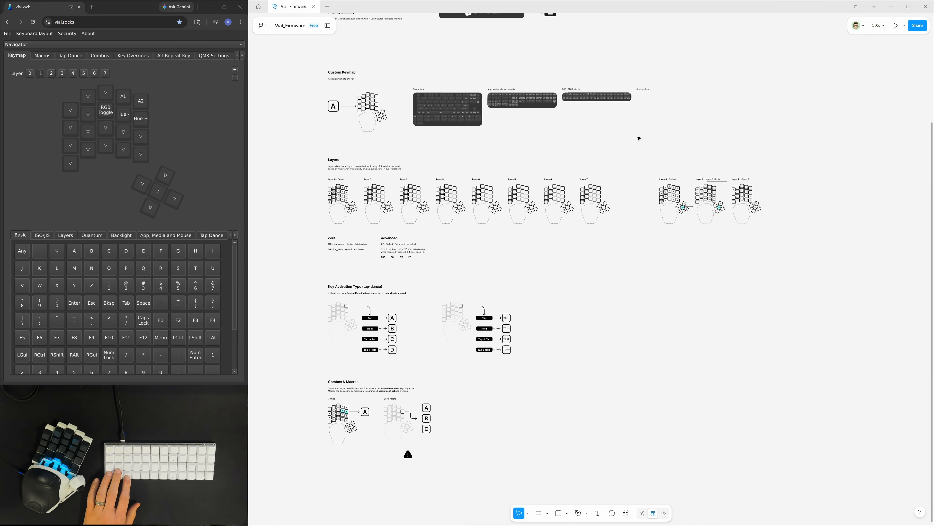
scroll(414, 157, "left", 2)
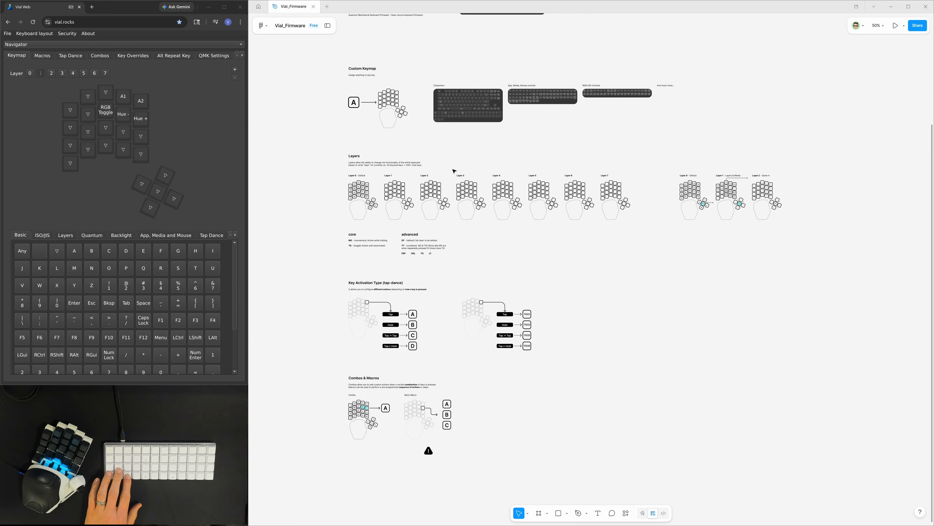
left_click_drag(292, 268, 894, 260)
left_click_drag(317, 53, 843, 263)
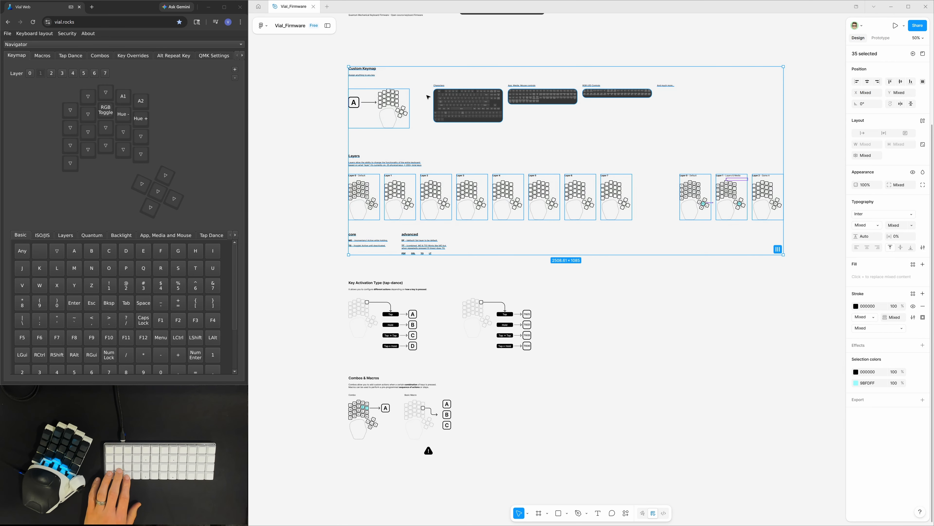
left_click(317, 104)
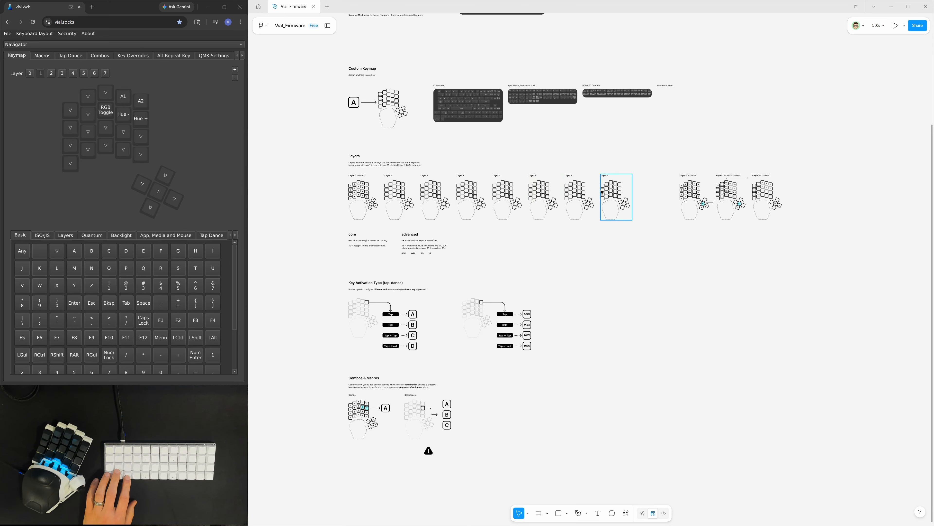
Examine the example diagrams for Layer 0 - Default, Layer 1 - Layers & Media and Layer 2 - Game A
scroll(740, 203, "up", 5)
scroll(740, 203, "up", 3)
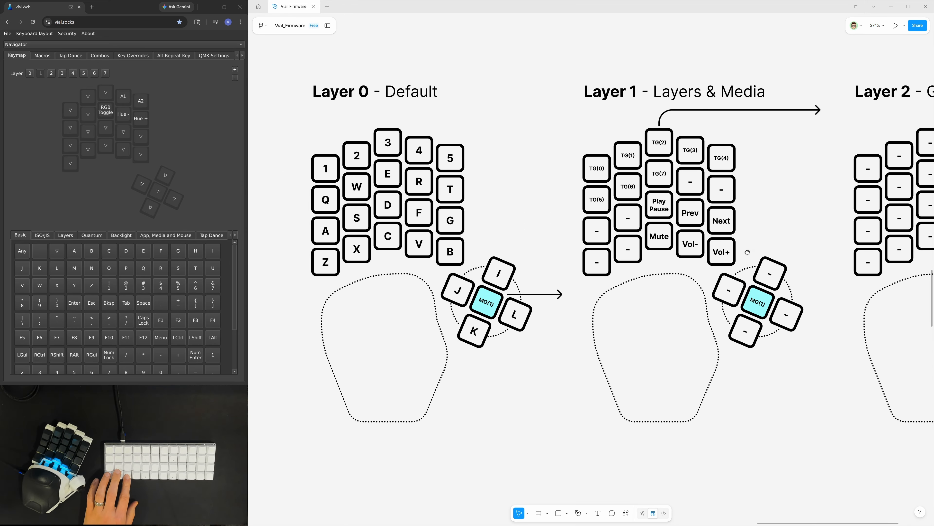
scroll(737, 248, "right", 2)
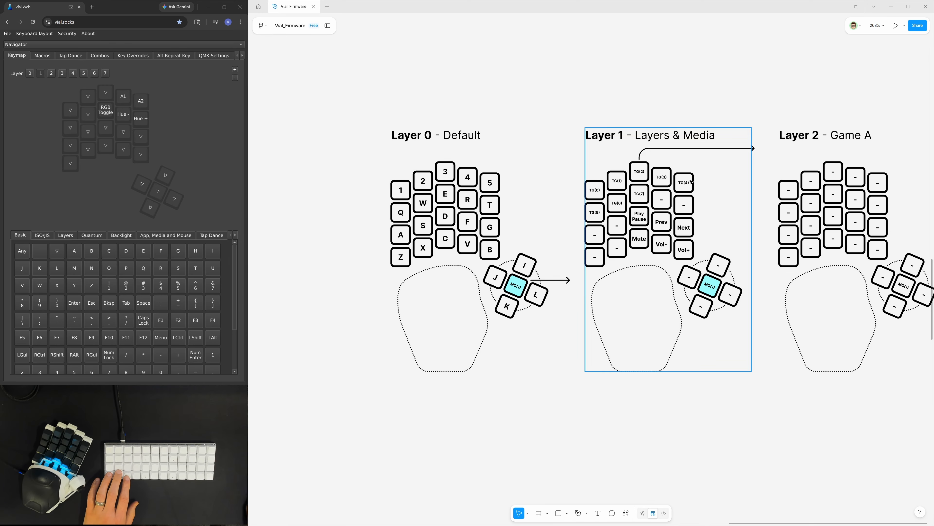
left_click_drag(724, 190, 704, 191)
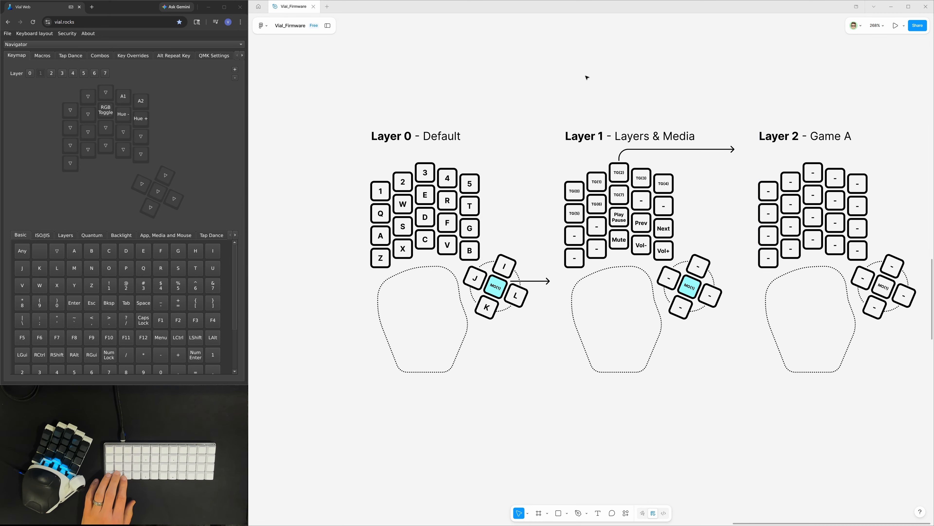
scroll(573, 96, "down", 8)
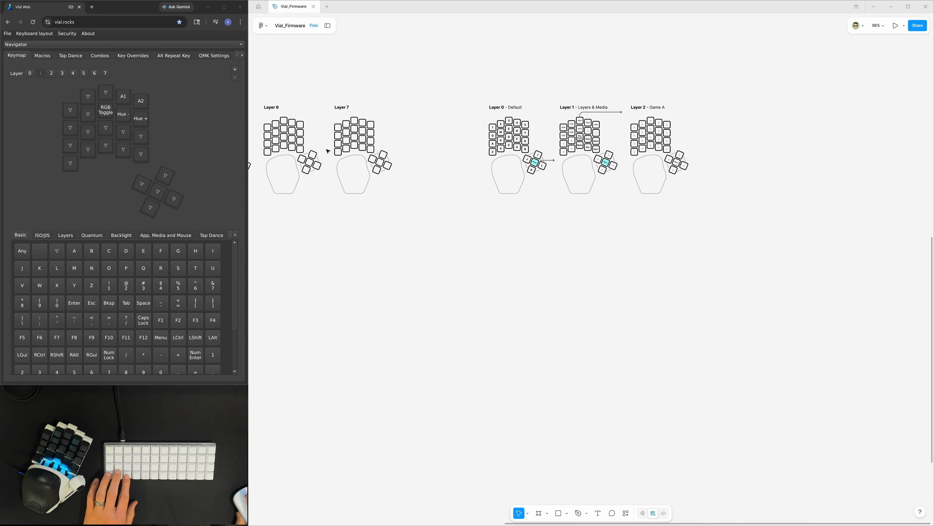
Examine the Key Activation Type (tap-dance) and Combos & Macros sections of the board
scroll(511, 213, "up", 5)
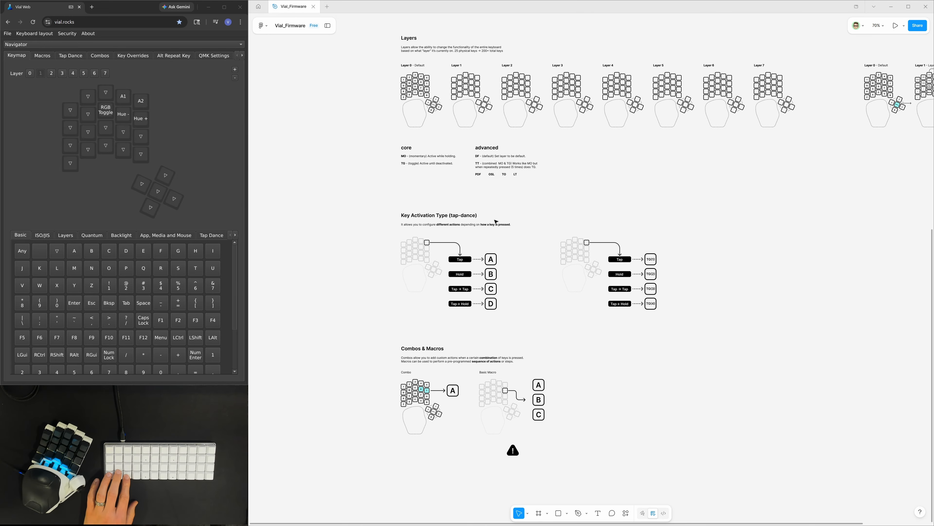
left_click_drag(506, 204, 486, 135)
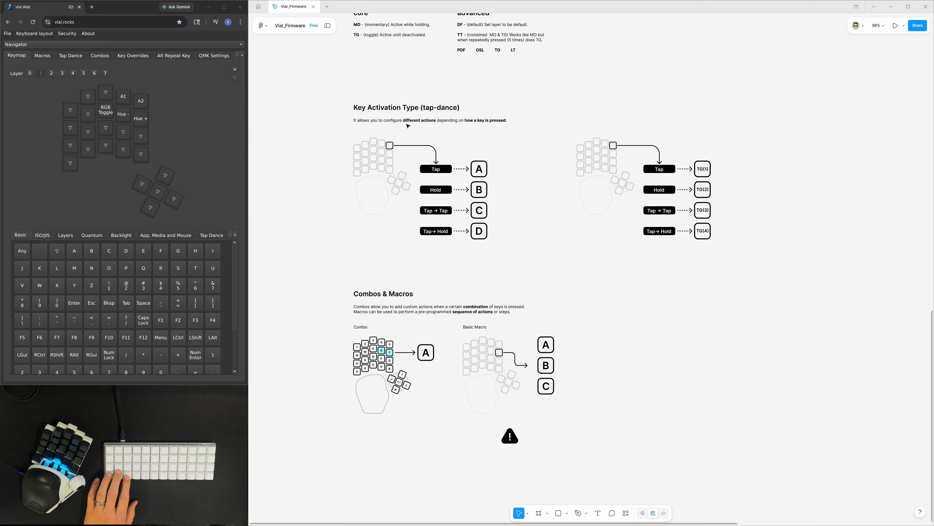
left_click_drag(286, 77, 776, 491)
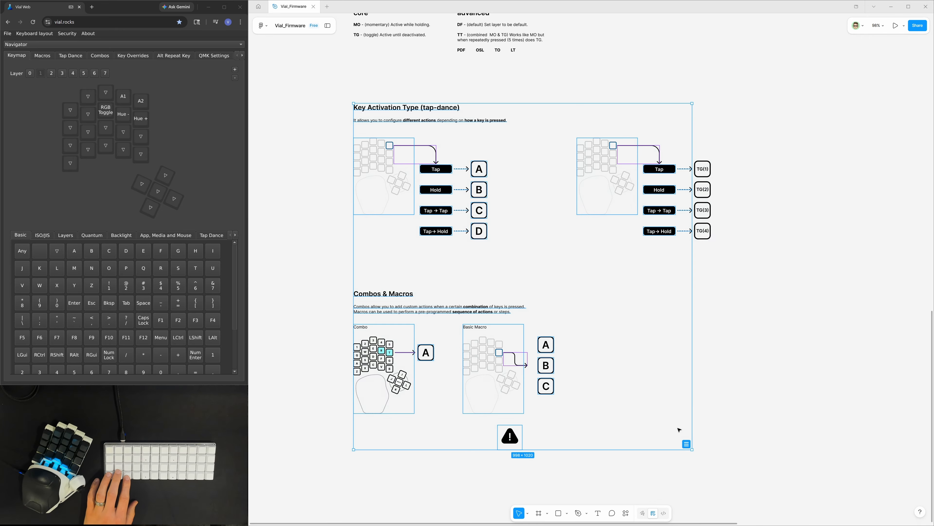
left_click(745, 377)
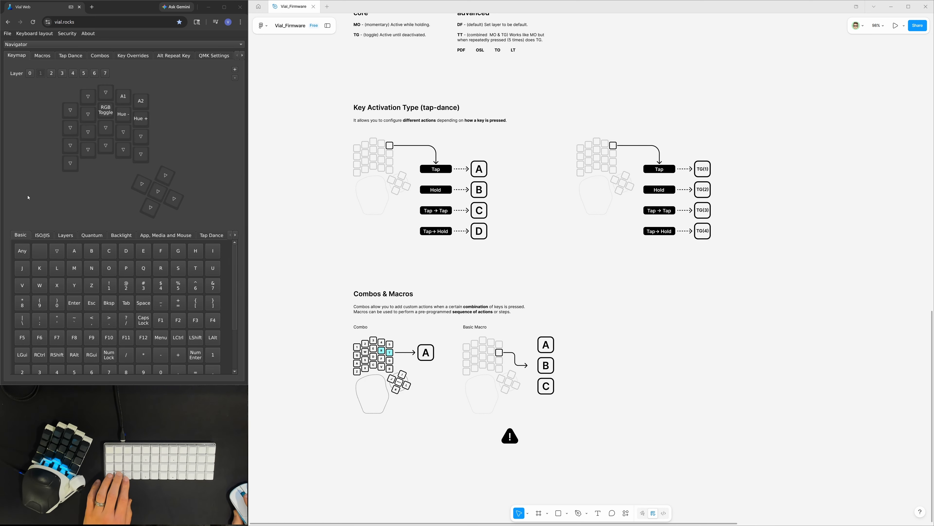
scroll(373, 225, "down", 5)
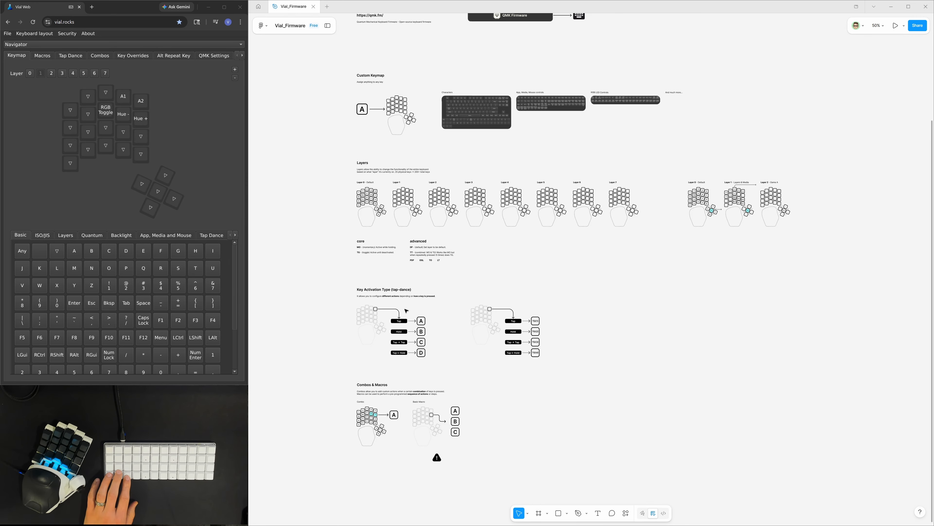
left_click_drag(306, 58, 327, 162)
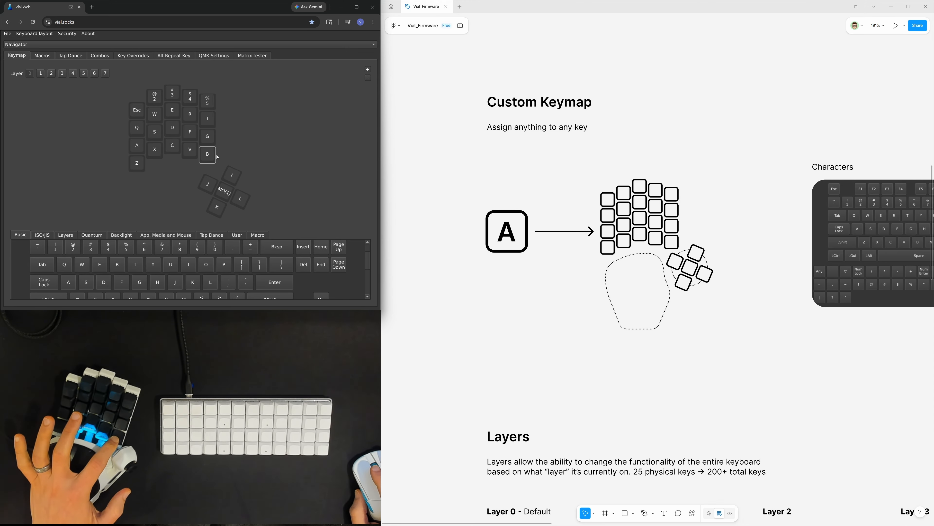
Reassign the B key on layer 0 to O in Vial, testing the key in Notepad before and after the change
key("alt+Tab")
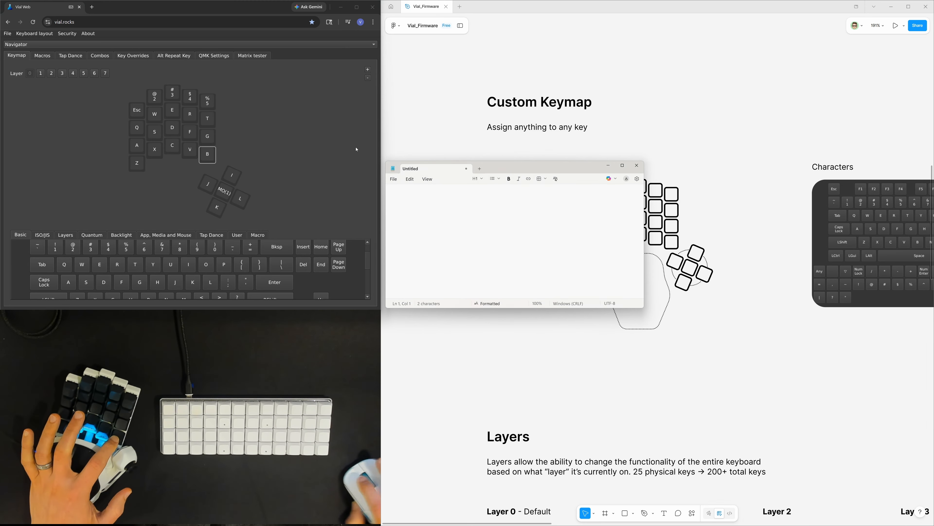
type("bbbbbb")
left_click(211, 265)
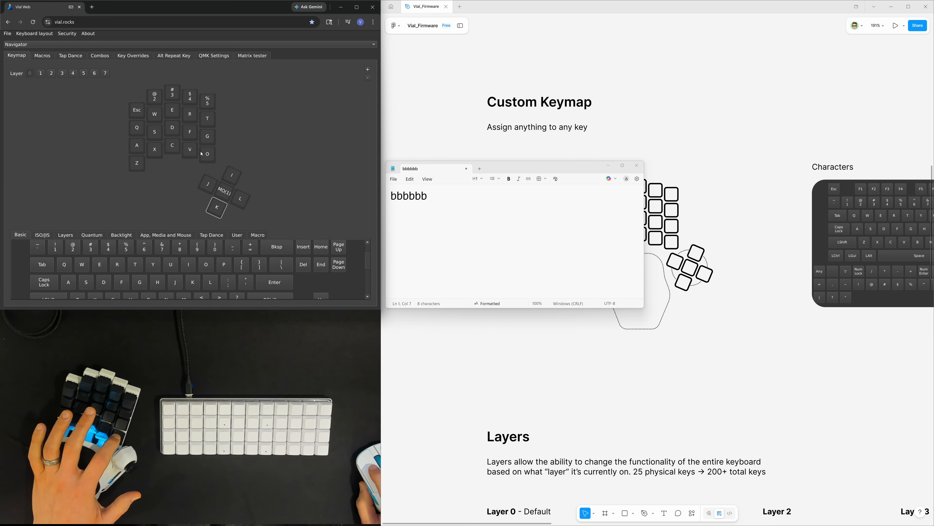
left_click(487, 210)
type("o")
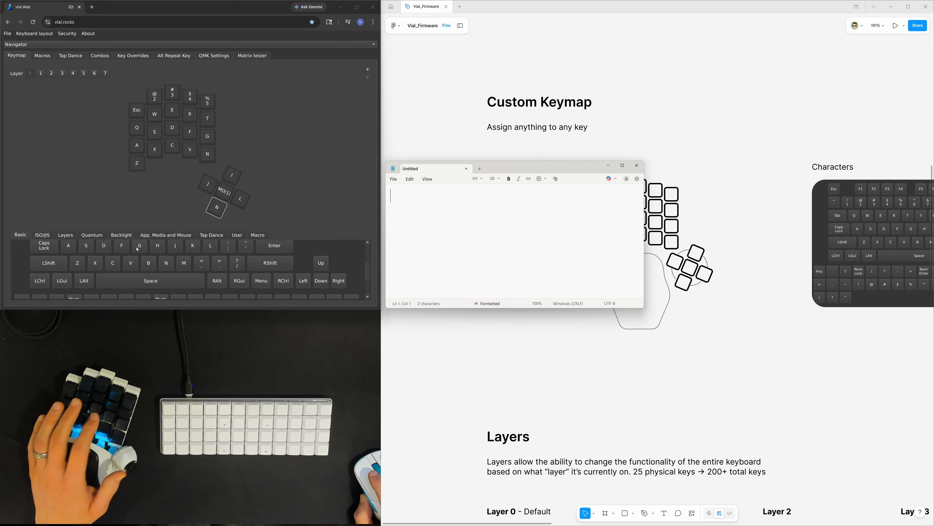
Assign Mouse Up, Mouse Left, Mouse Right and Mouse Down to the layer 0 thumb keys I, J, L and N
left_click(166, 235)
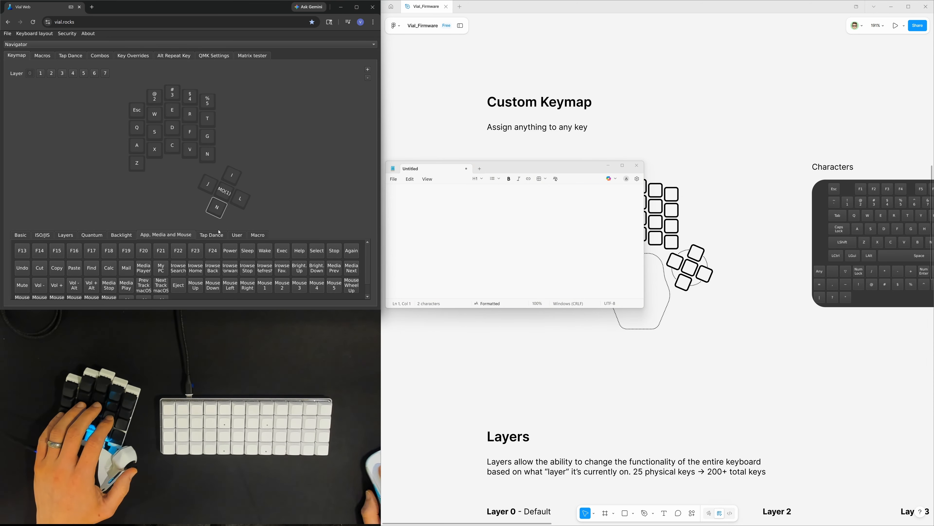
left_click(231, 174)
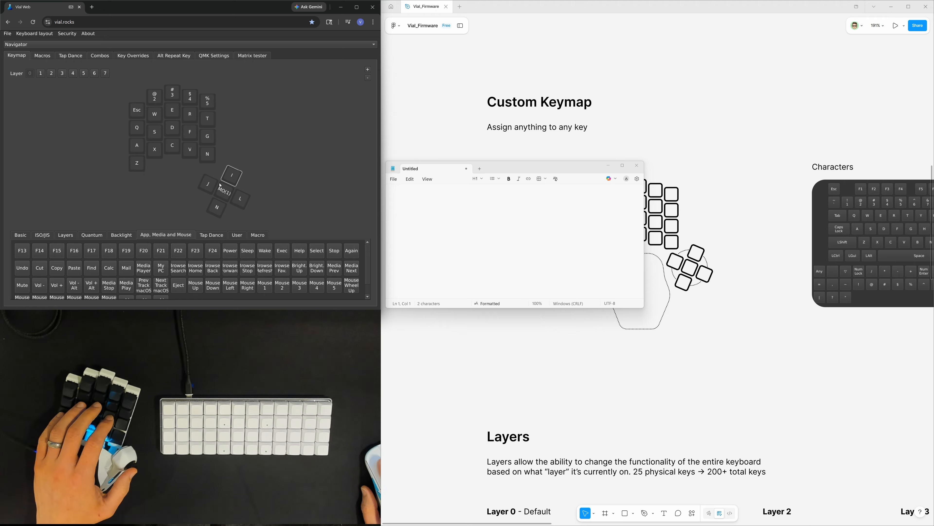
left_click(196, 285)
left_click(202, 195)
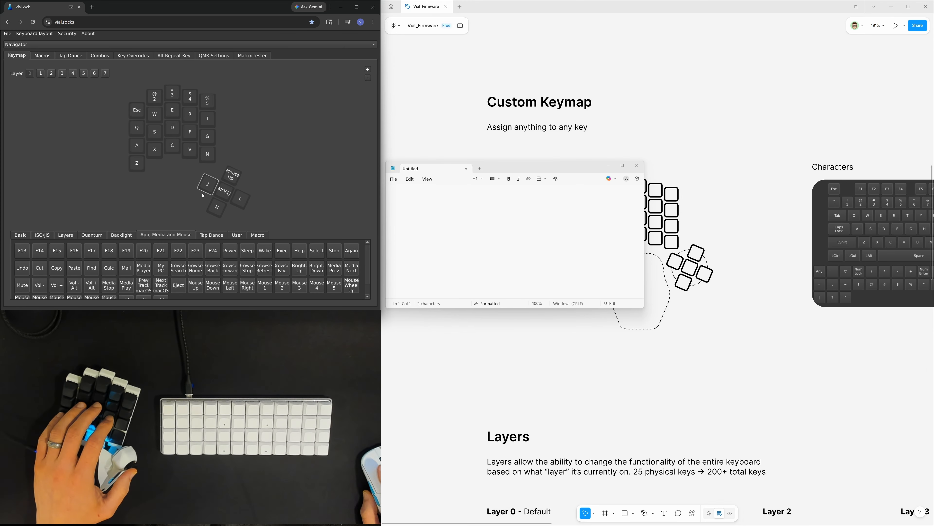
left_click(230, 286)
left_click(240, 199)
left_click(247, 286)
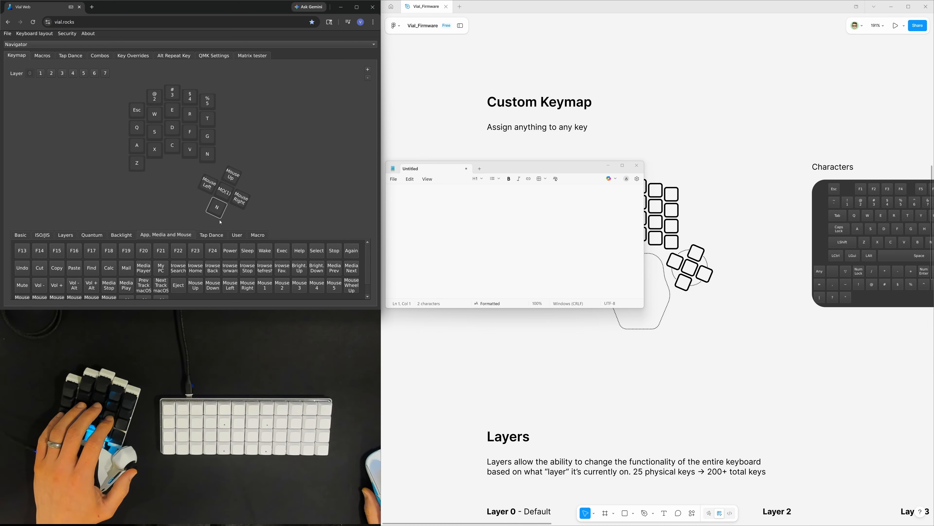
left_click(219, 288)
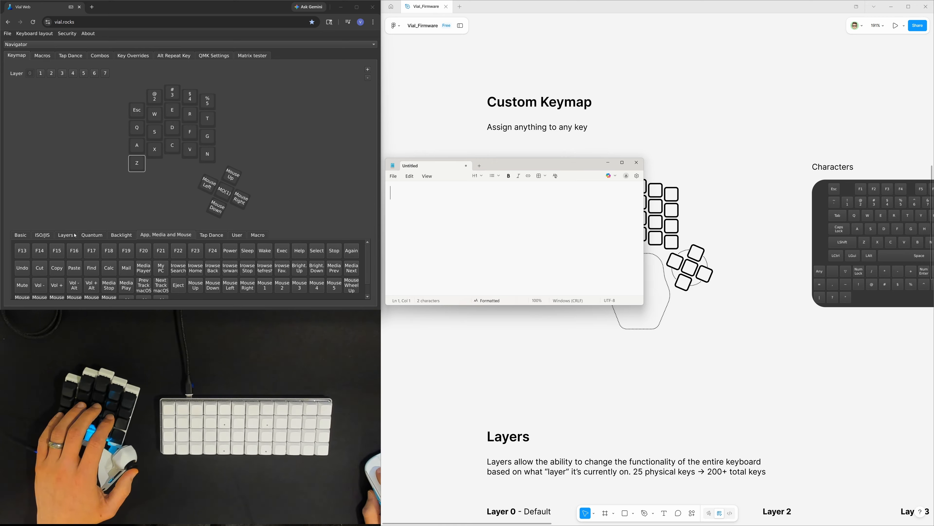
Assign Calc to the N key below G on layer 0 and test it by launching and closing the Calculator
left_click(126, 254)
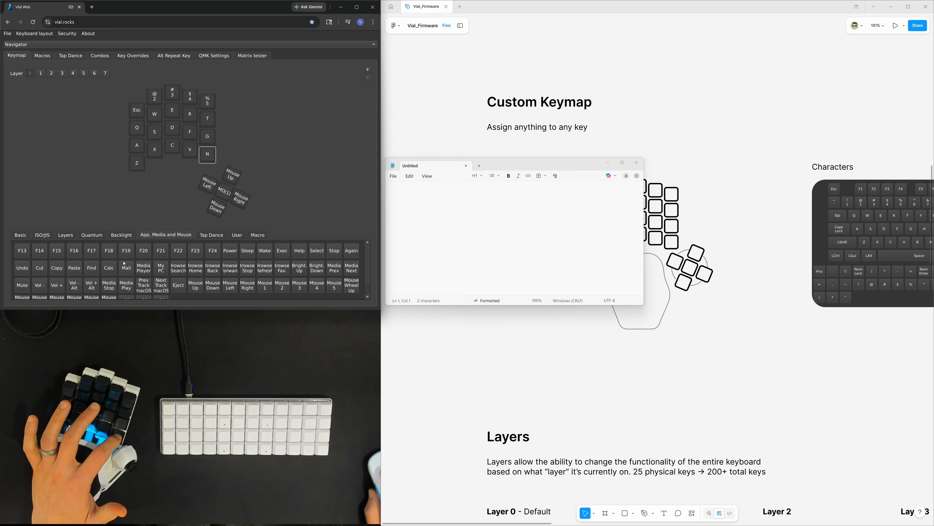
left_click(112, 273)
key("XF86Calculator")
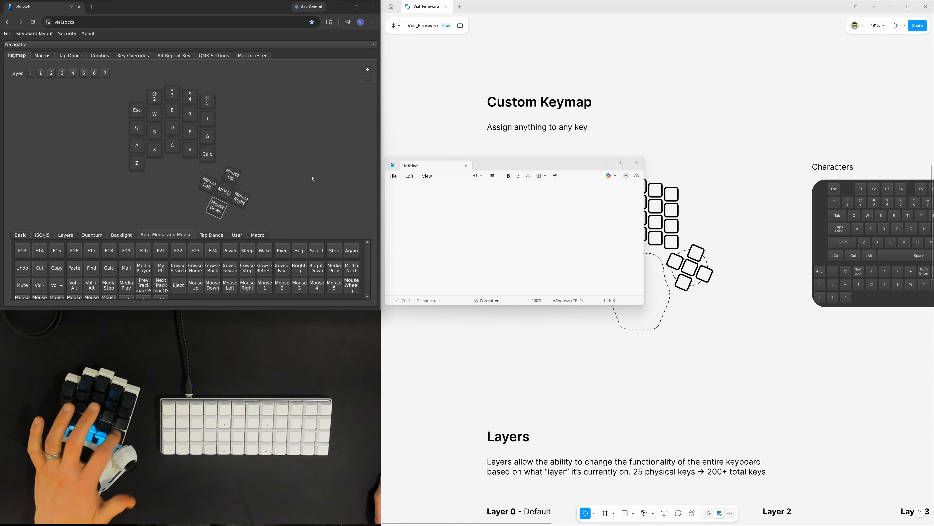
left_click_drag(318, 86, 323, 100)
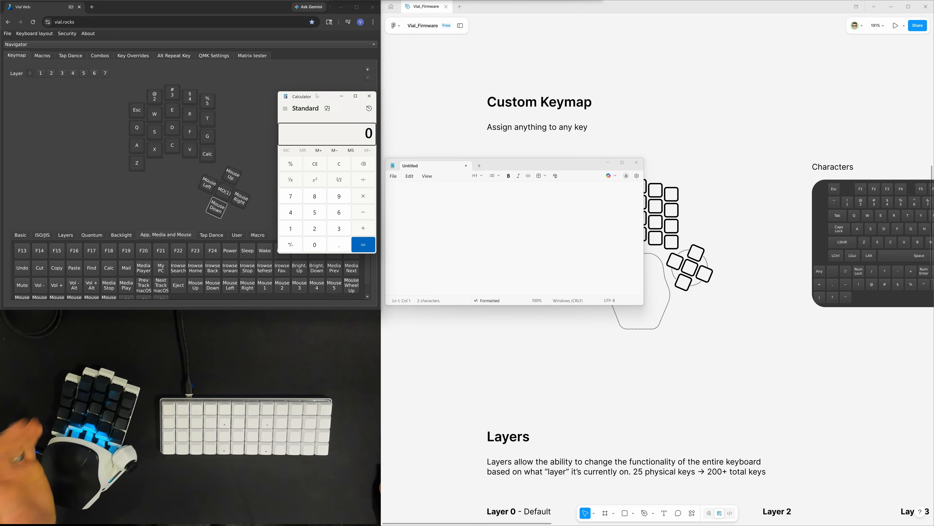
left_click(368, 96)
Assign the momentary layer code MO(1) to the Calc key on layer 0
scroll(401, 202, "down", 10)
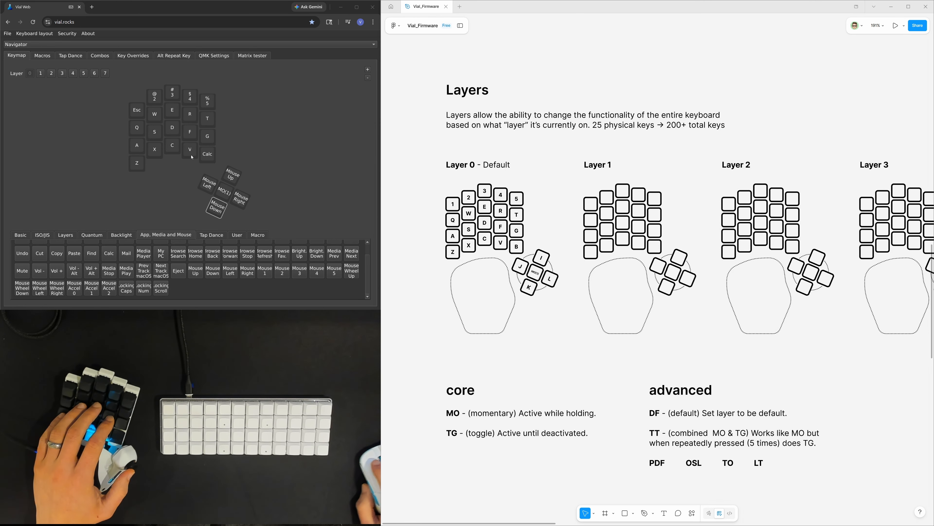
left_click(65, 234)
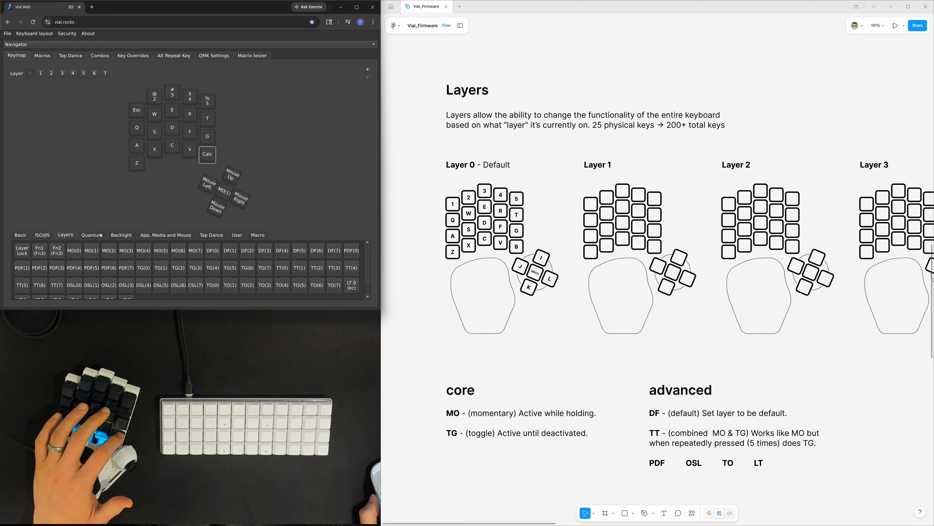
left_click(91, 251)
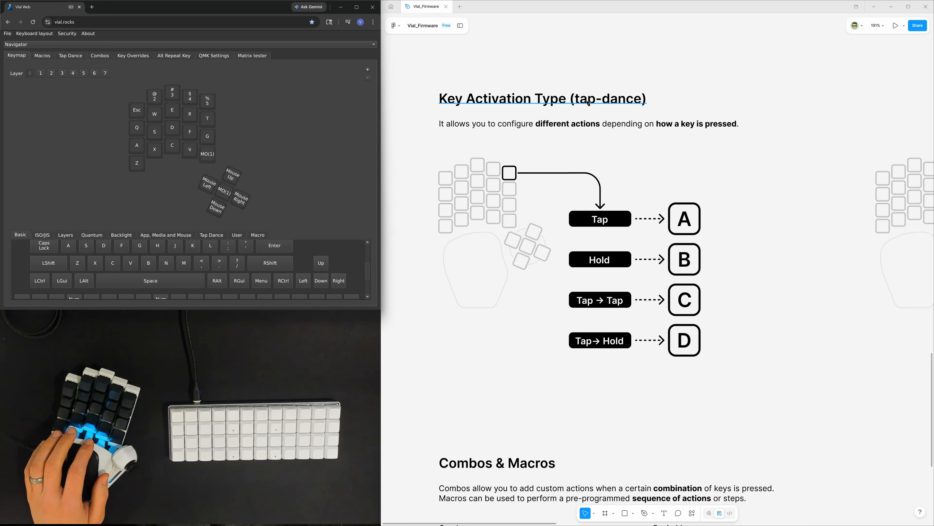
Assign the tap dance code TD(0) to the MO(1) key below G and open the tap dance 0 settings
left_click(207, 154)
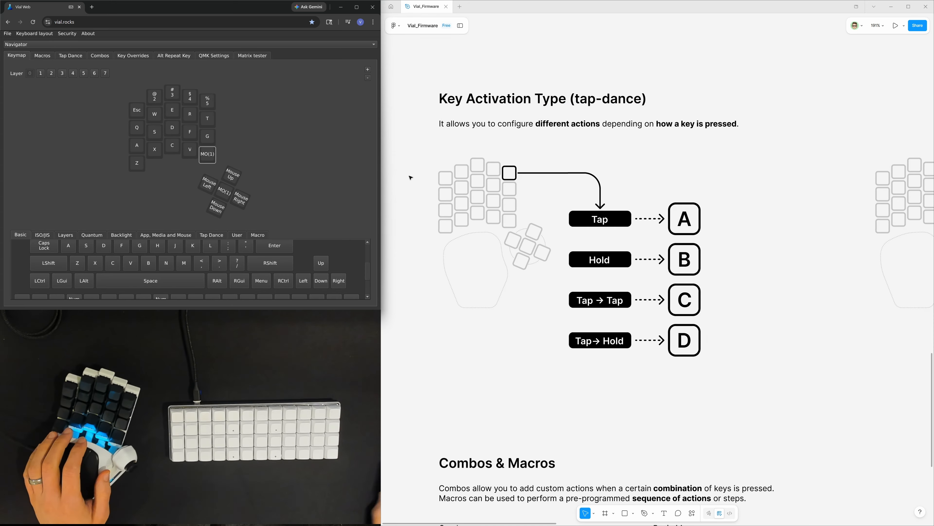
left_click(210, 235)
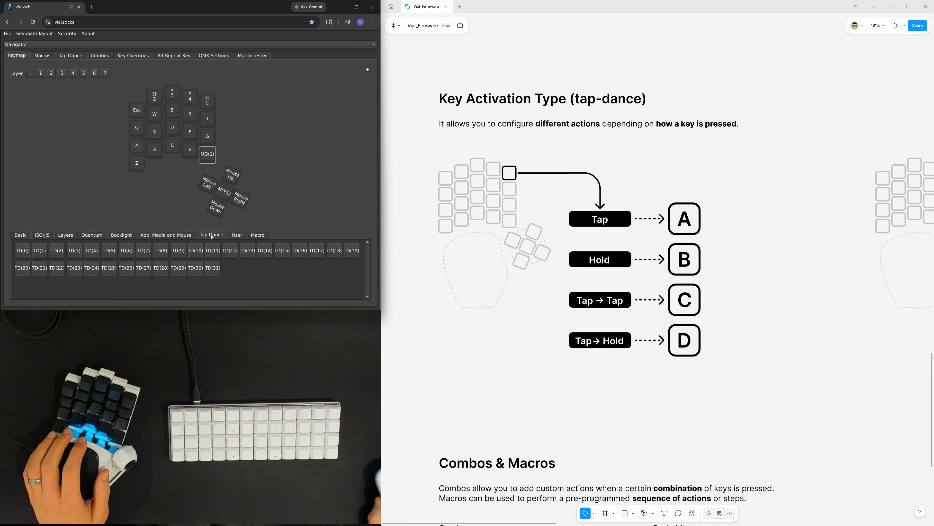
left_click(22, 251)
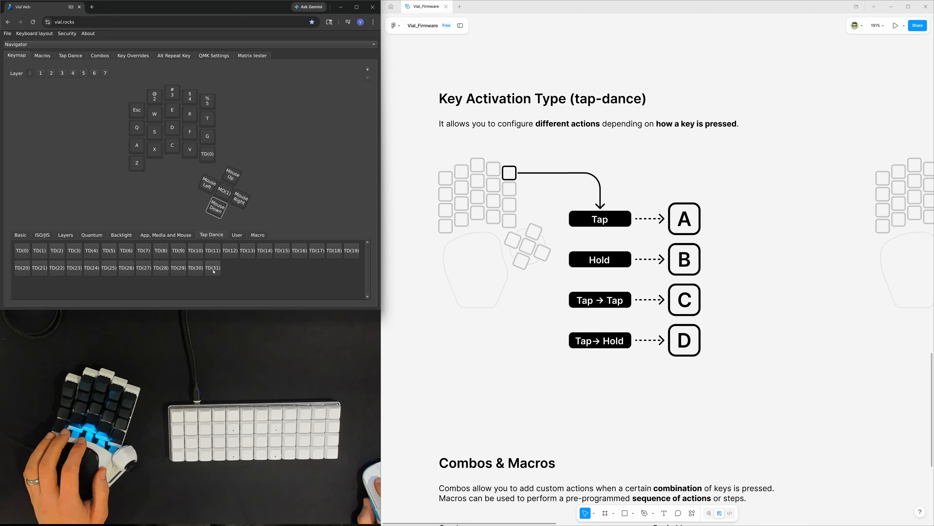
left_click(214, 161)
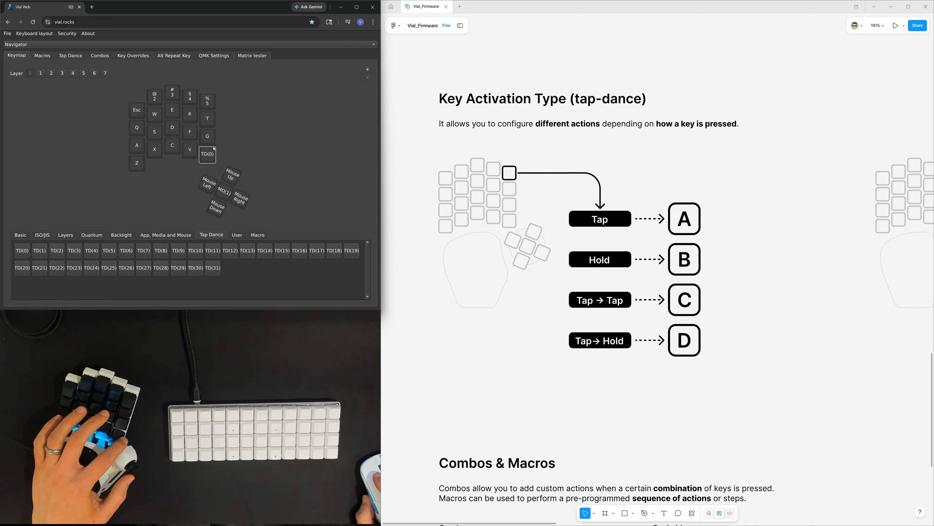
left_click(71, 56)
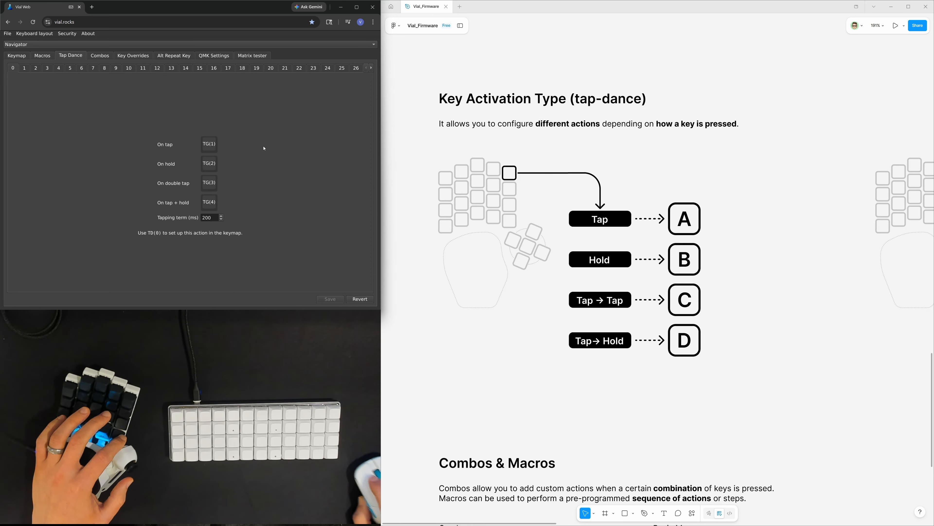
Set tap dance 0 to Q on tap, W on hold, E on double tap and R on tap + hold
left_click(209, 144)
left_click(64, 300)
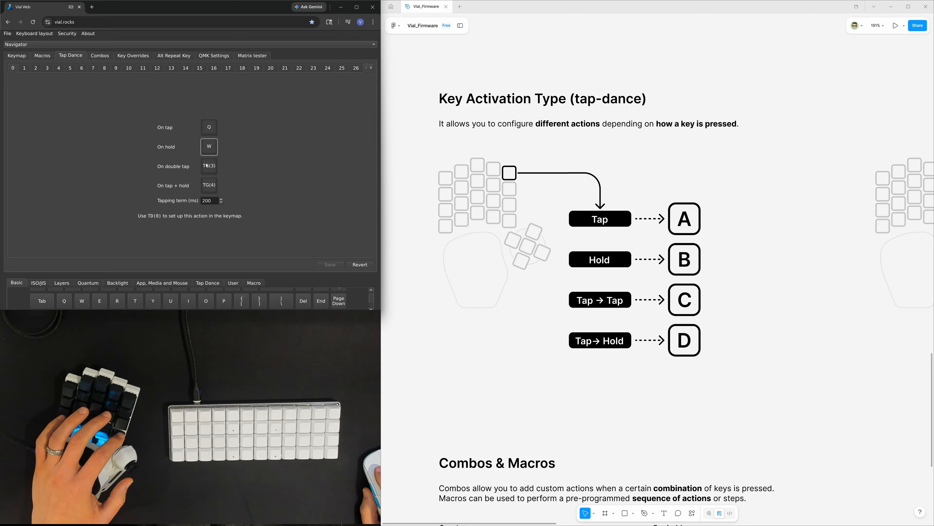
left_click(82, 301)
left_click(99, 301)
left_click(213, 185)
left_click(117, 301)
Test the tap dance key in Notepad by tapping and holding it, and view the tap dance diagrams on the Figma board
left_click(412, 194)
type("q")
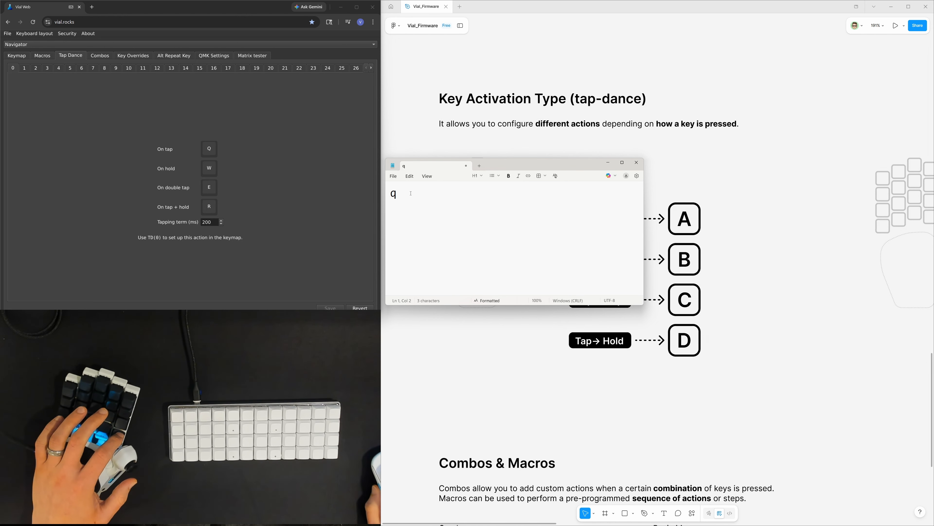
type("w")
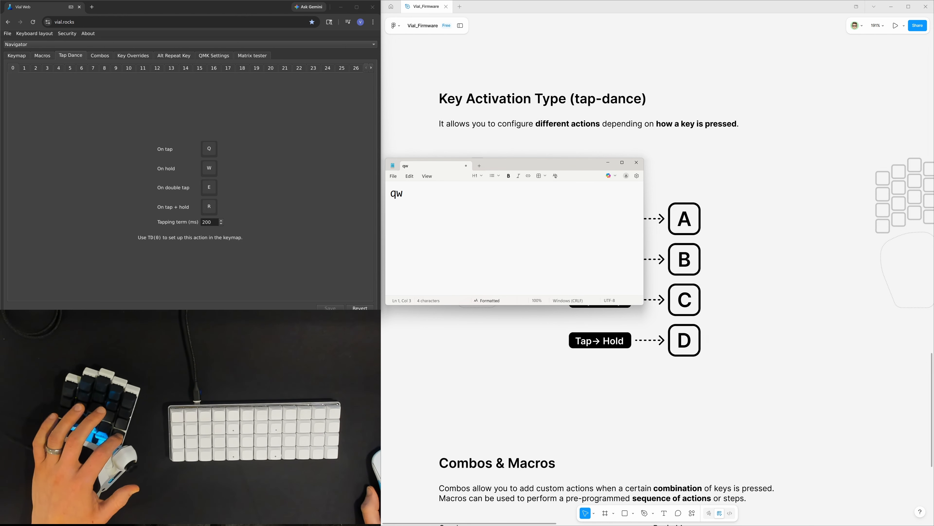
left_click(411, 149)
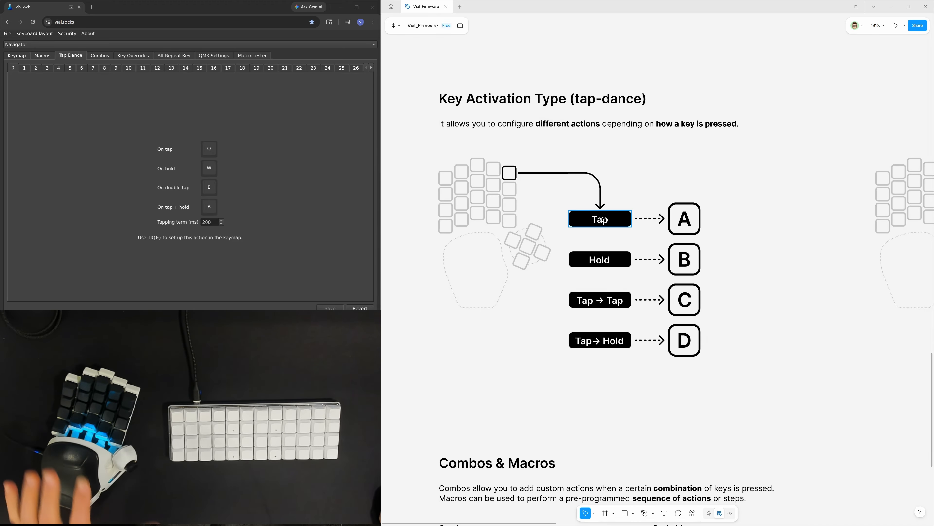
scroll(815, 242, "right", 5)
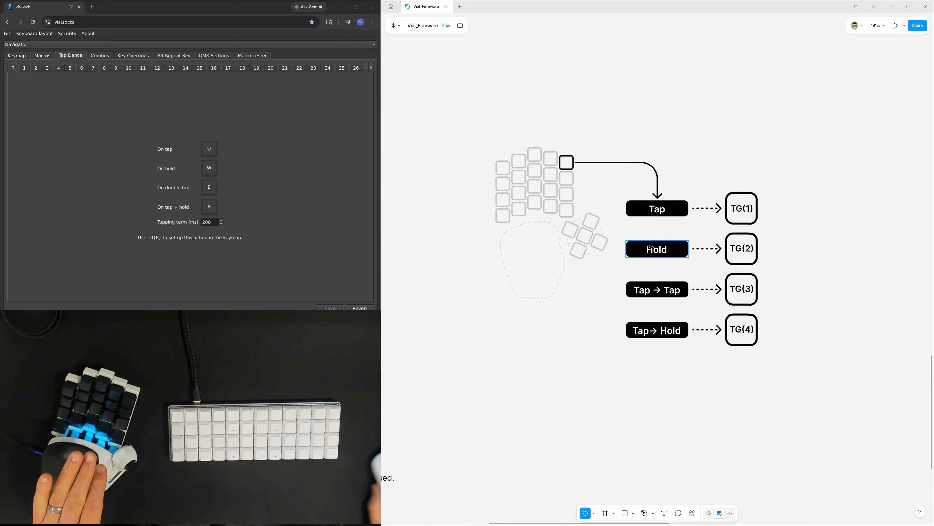
scroll(657, 258, "left", 5)
Configure combo 1 with R as key 1, T as key 2 and O as the output key
scroll(657, 258, "down", 8)
left_click(100, 55)
left_click(204, 148)
scroll(135, 300, "down", 1)
left_click(117, 301)
left_click(204, 151)
left_click(135, 301)
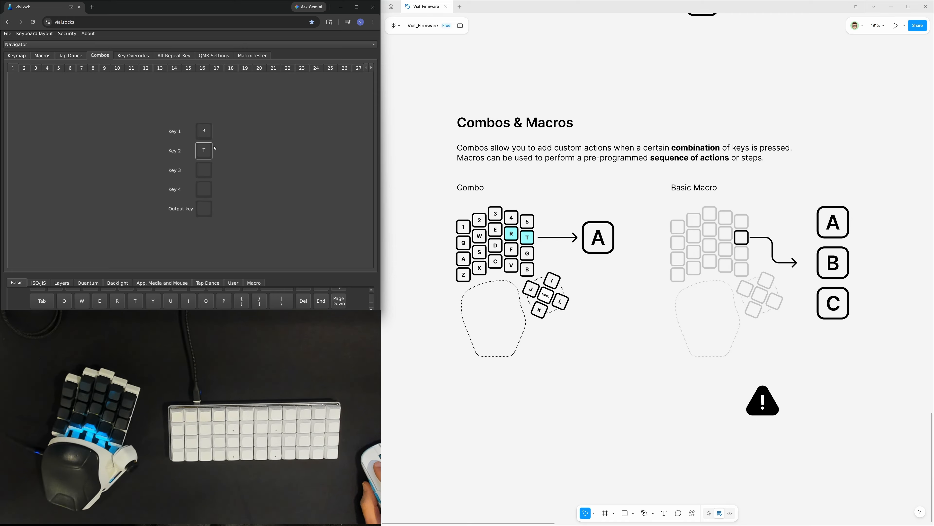
left_click(199, 210)
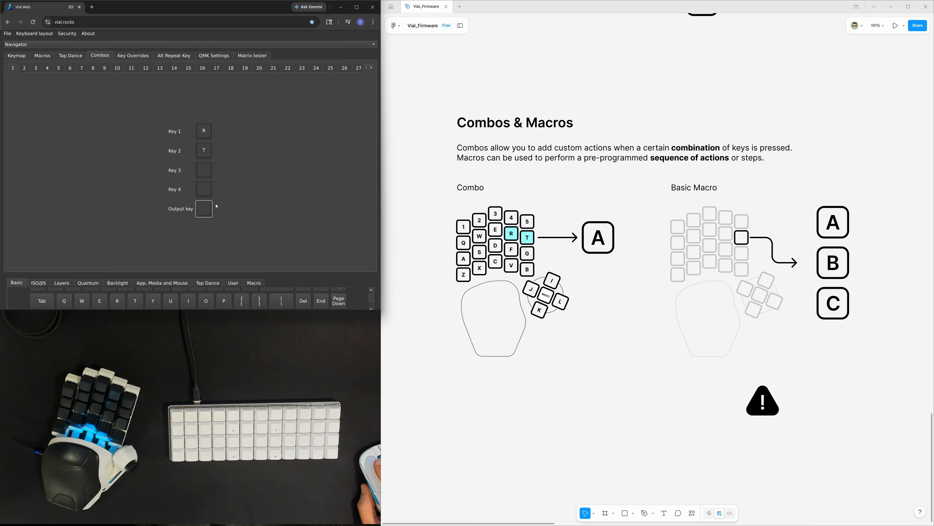
left_click(208, 301)
Test R and T separately and as a combo in Notepad, and look through the available combo slots
key("alt+Tab")
left_click(411, 195)
type("rt")
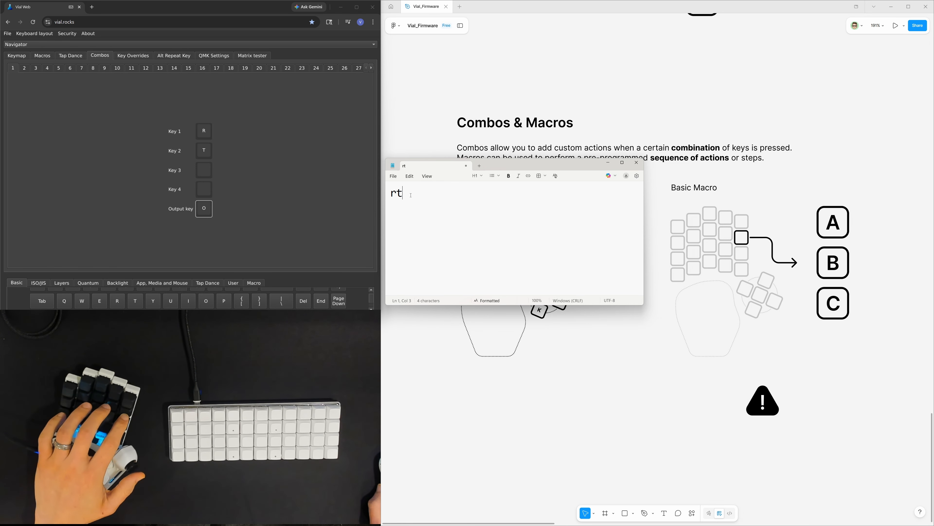
type("o")
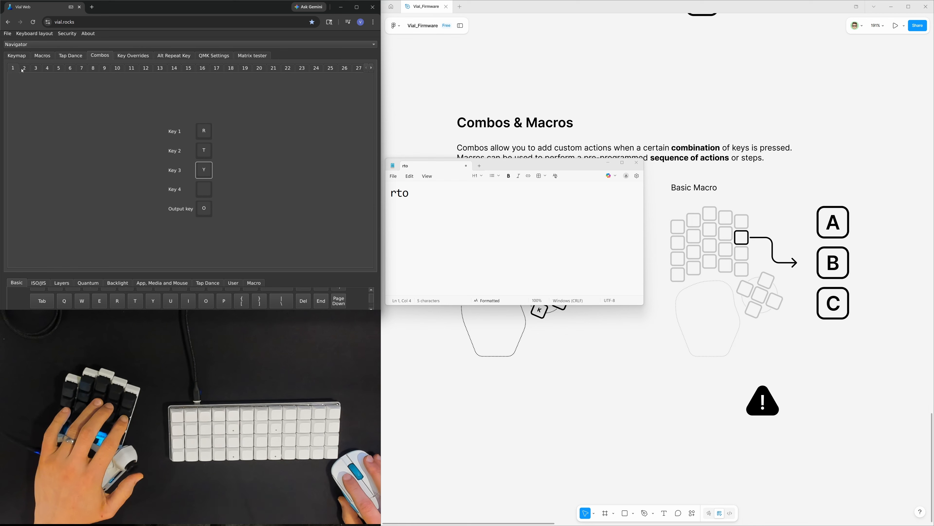
left_click(371, 68)
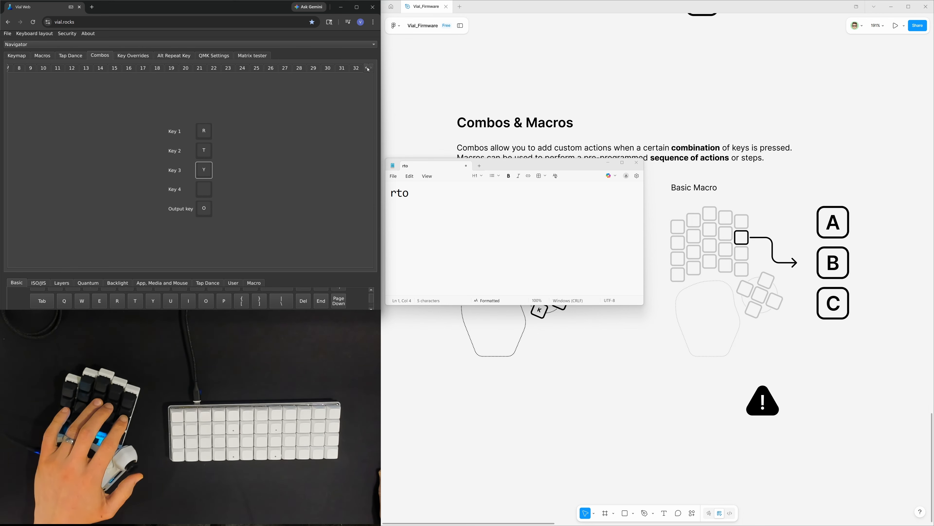
left_click(366, 68)
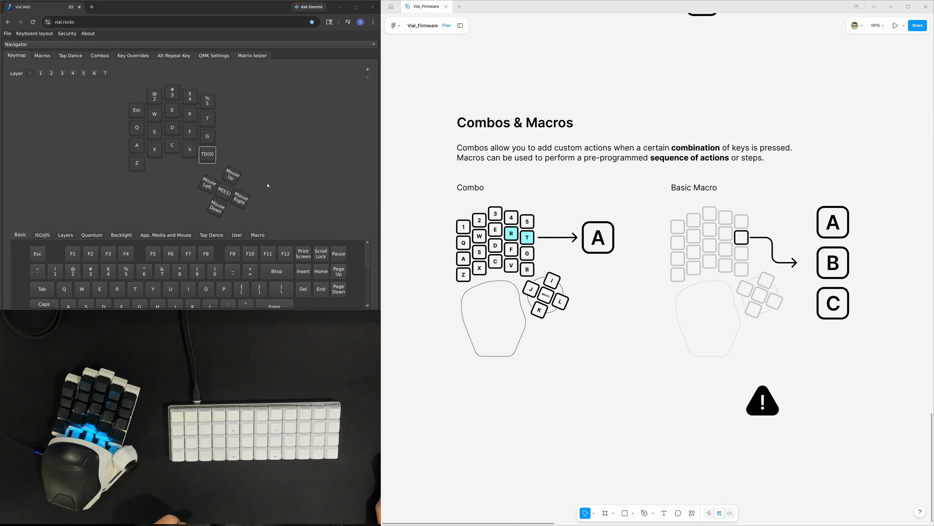
Assign macro M0 to the TD(0) key below G on layer 0 and switch to a blank Notepad document
left_click(257, 235)
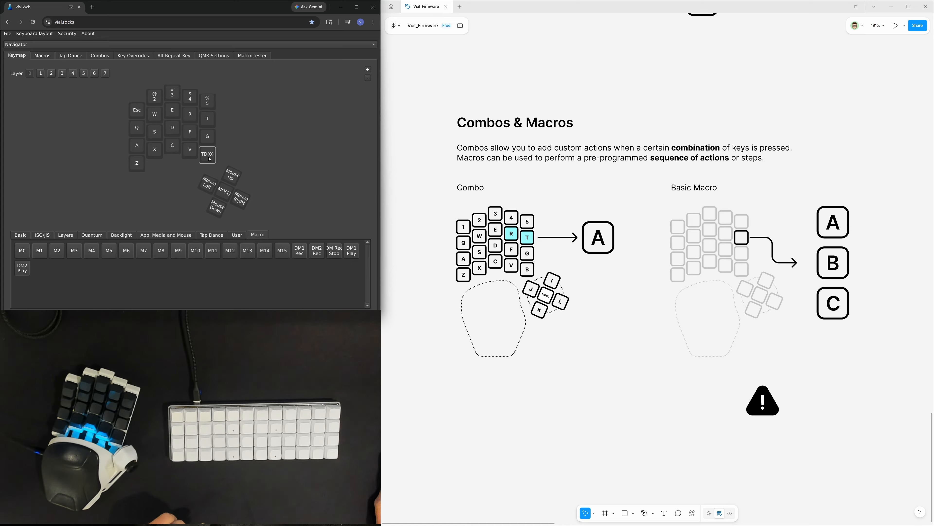
left_click(22, 251)
left_click(204, 158)
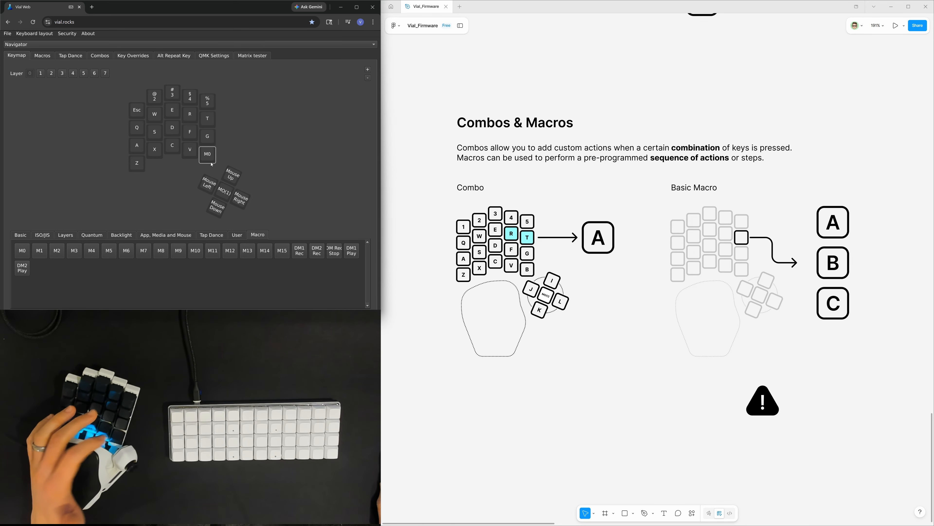
left_click(318, 155)
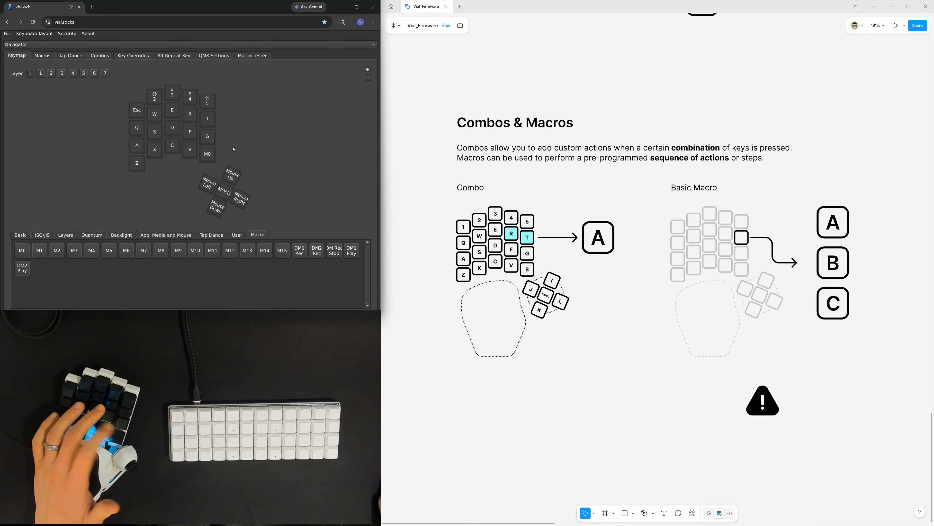
key("alt+Tab")
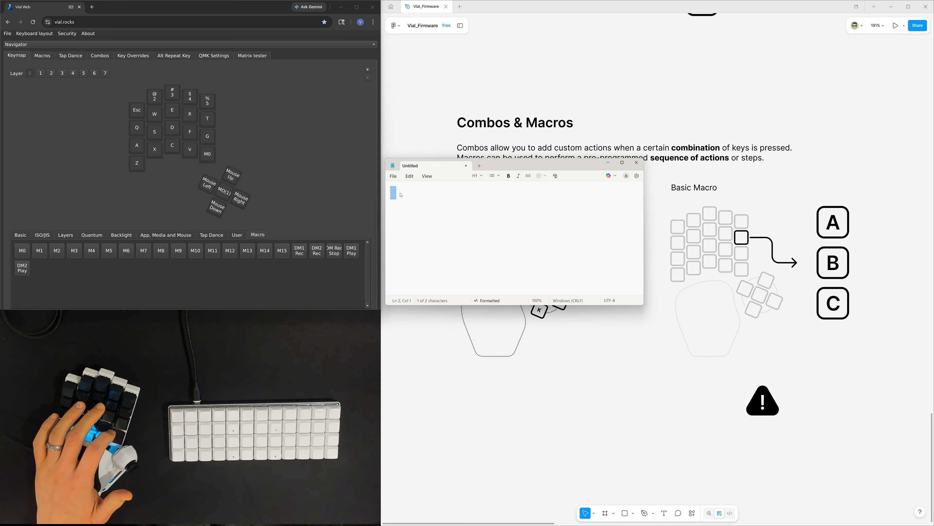
left_click(396, 196)
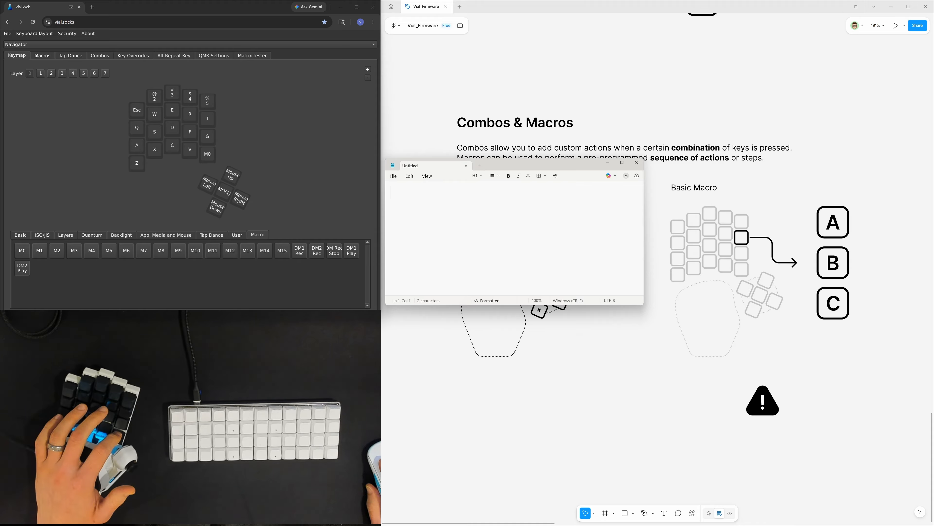
Add a Text action containing the filler text "asdfasfasdfasfsadfasdfasdfasdf" to macro M0
left_click(46, 55)
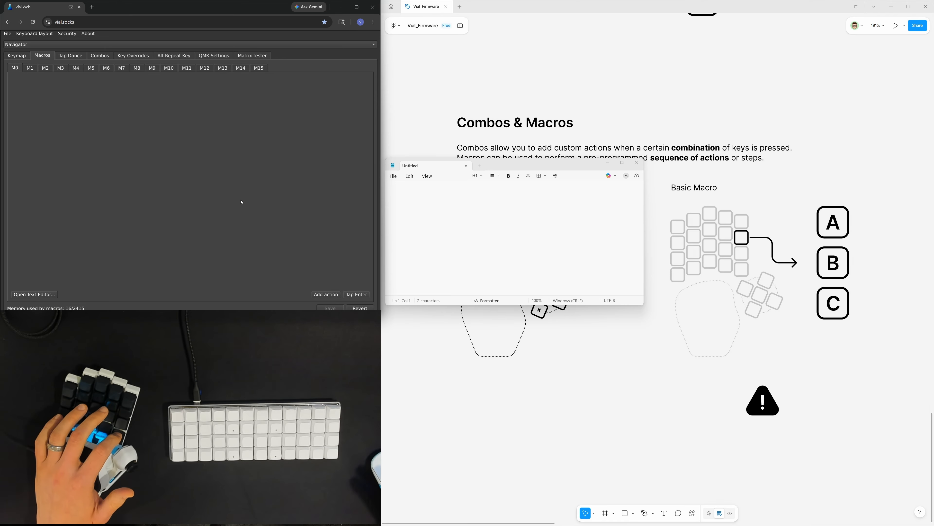
left_click(326, 295)
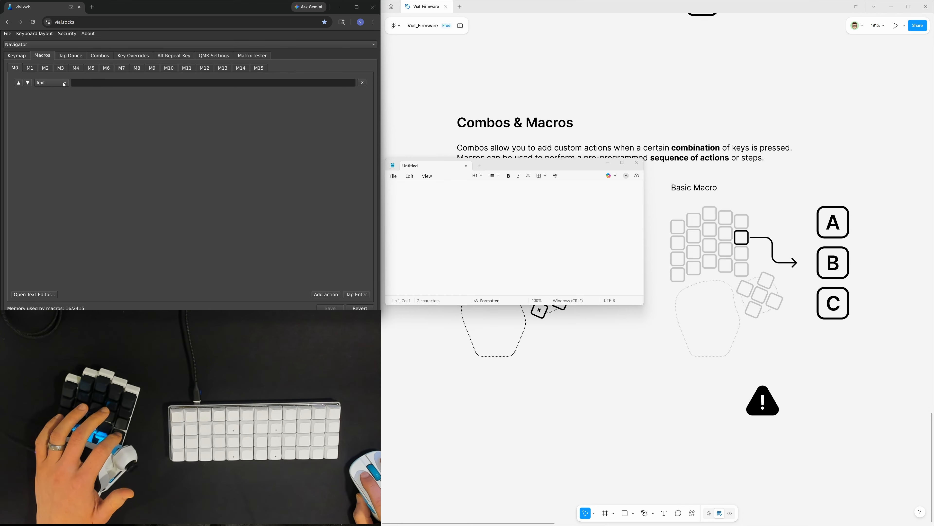
left_click(65, 84)
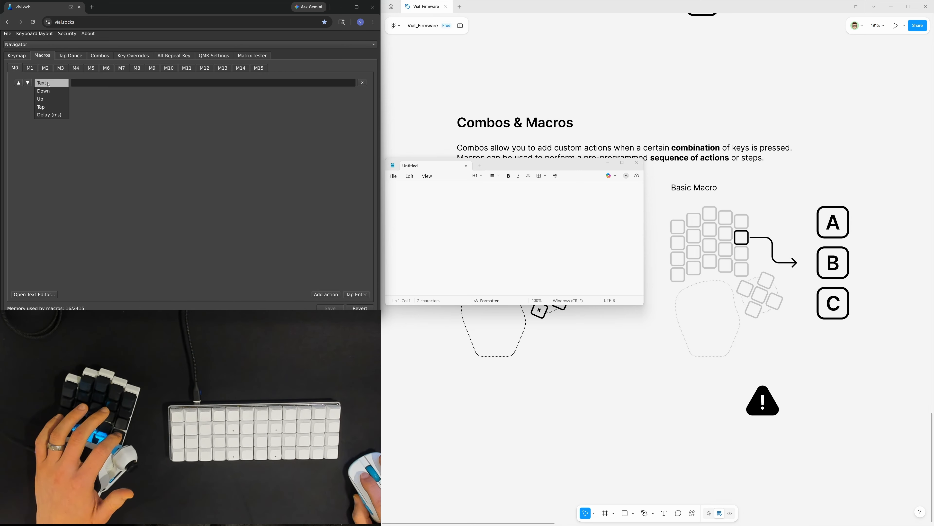
left_click(47, 85)
left_click(86, 83)
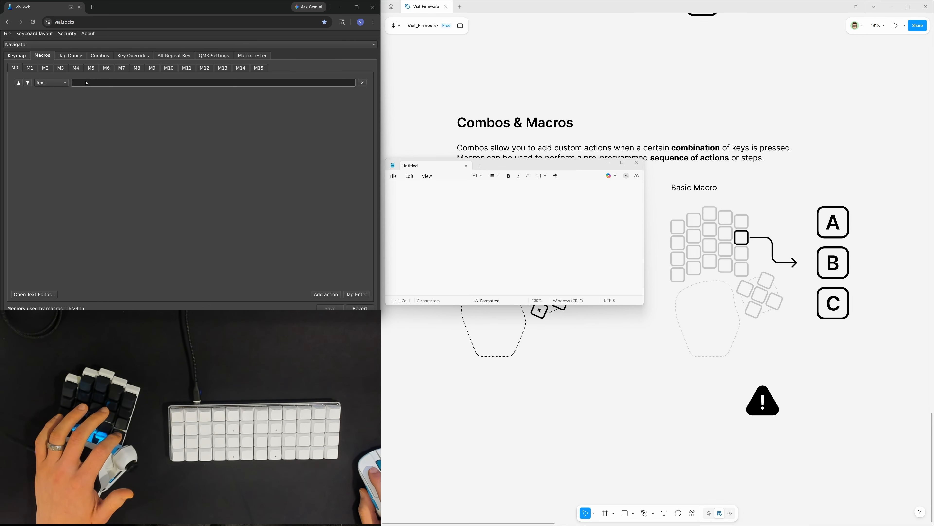
type("asdfasfasdfasfsadfasdfasdfasdf")
Save the text macro M0 and test its key in Notepad
left_click(329, 308)
left_click(448, 206)
type("asdfasfasdfasfsadfasdfasdfasdf")
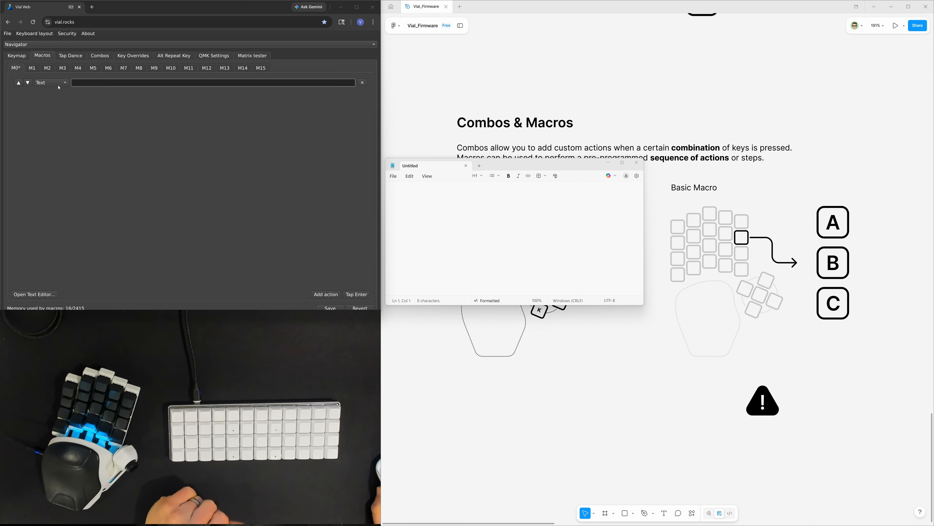
Change the macro M0 action from Text to Tap and add six key slots to it
left_click(59, 84)
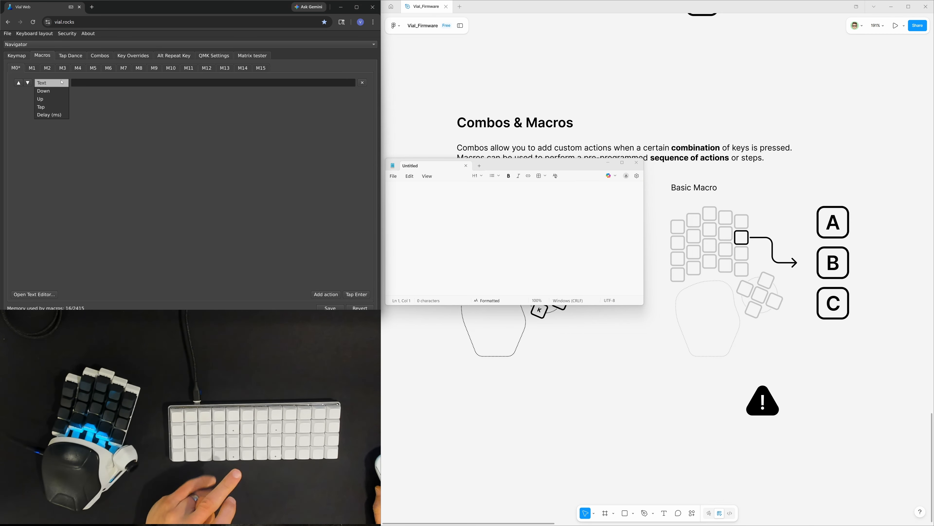
left_click(46, 108)
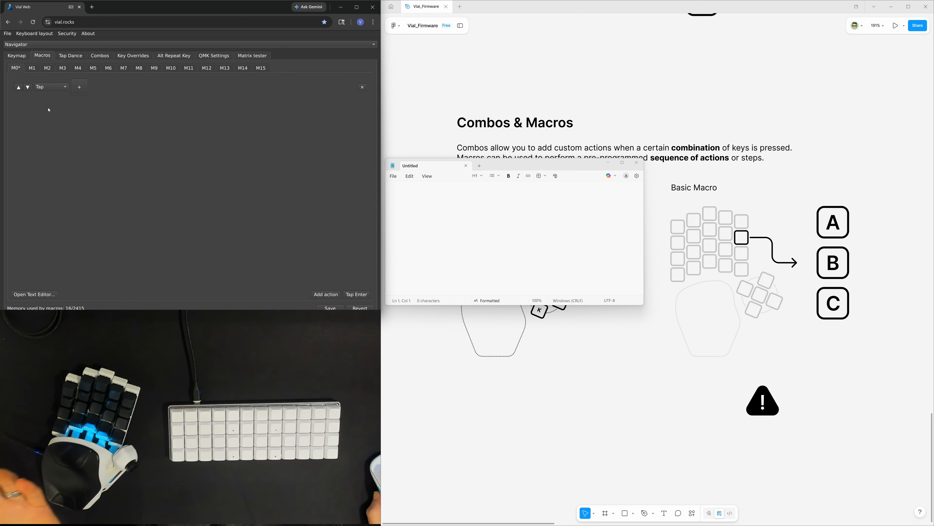
left_click(82, 88)
left_click(98, 88)
left_click(117, 88)
left_click(137, 88)
left_click(156, 87)
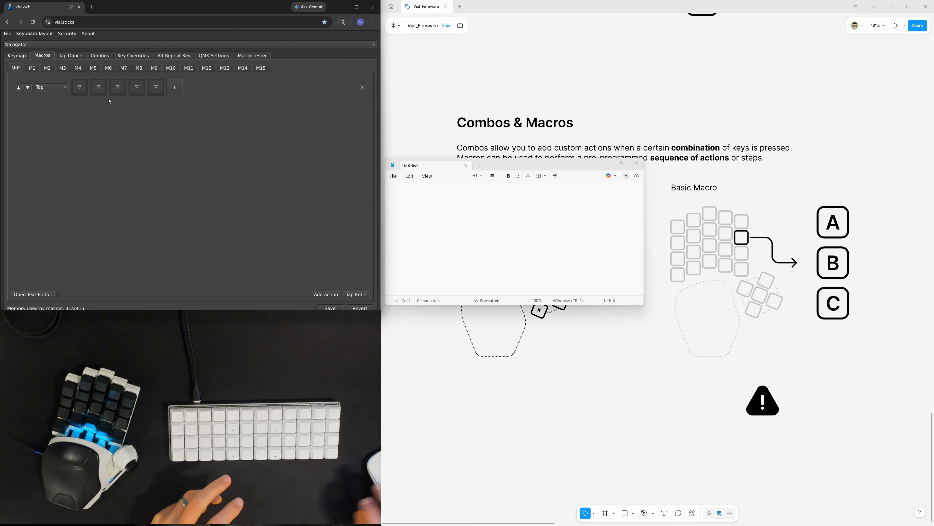
left_click(174, 88)
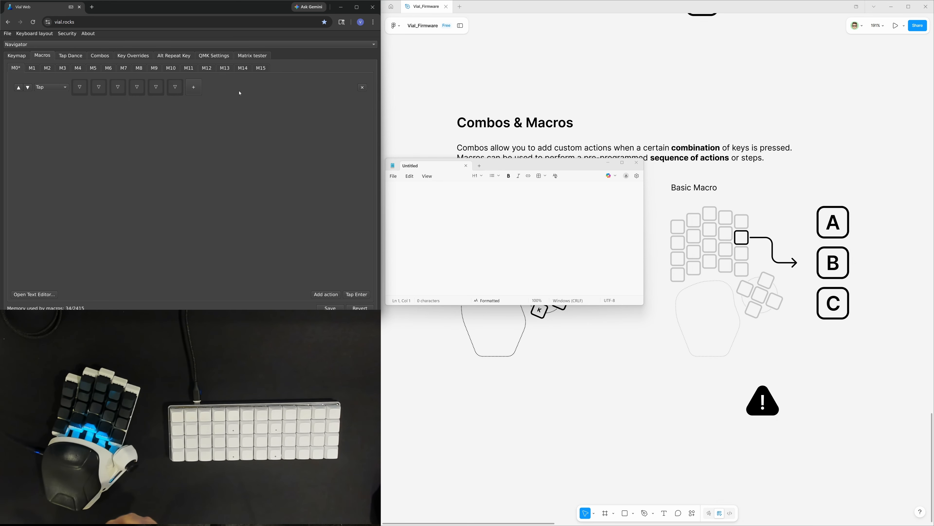
Set the six tap keys of macro M0 to W, Q, T, I, O and P, and save the macro
left_click(79, 87)
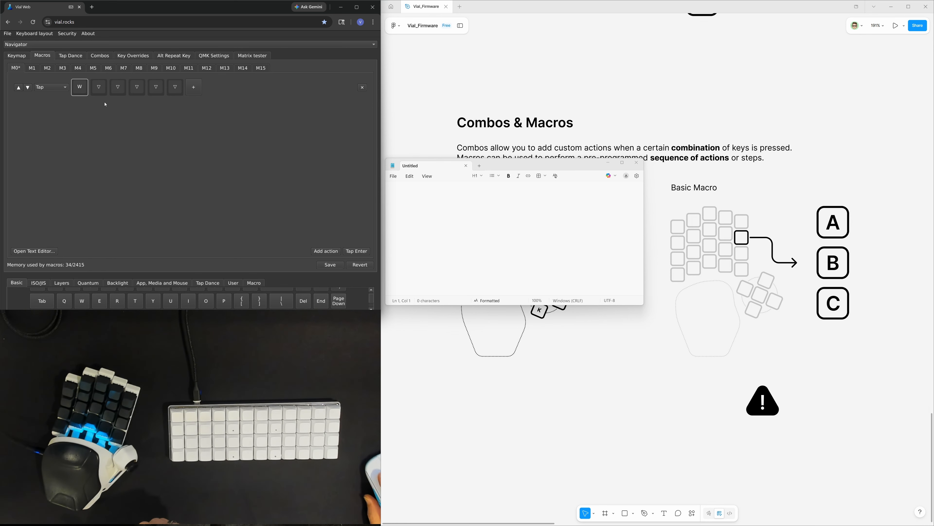
left_click(77, 304)
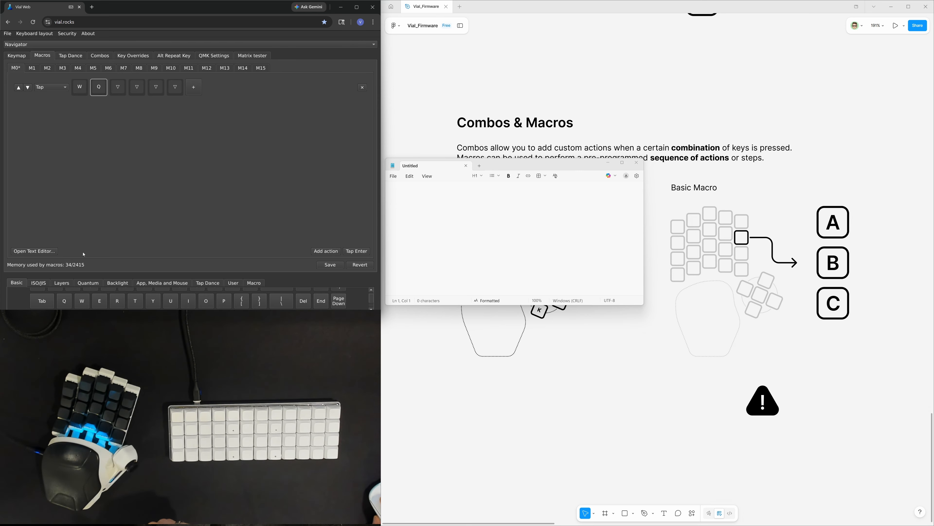
left_click(64, 301)
left_click(135, 301)
left_click(136, 92)
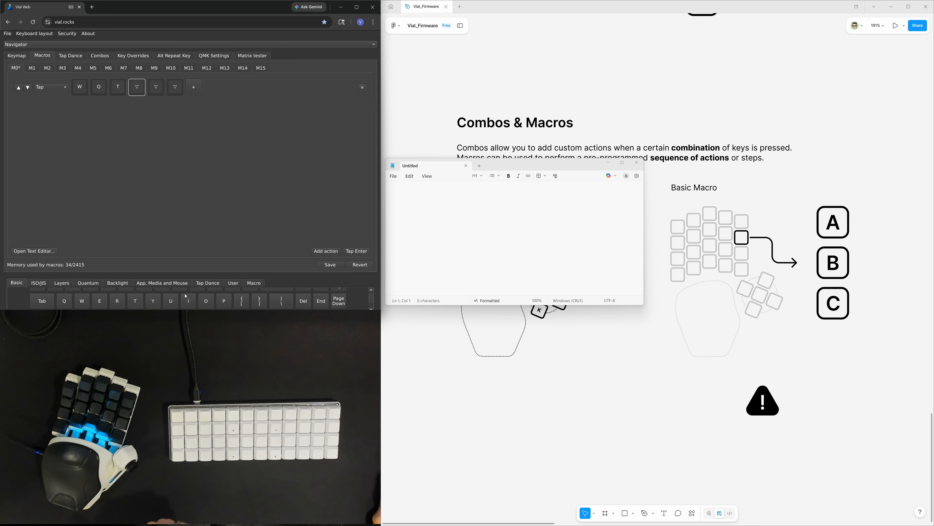
left_click(188, 301)
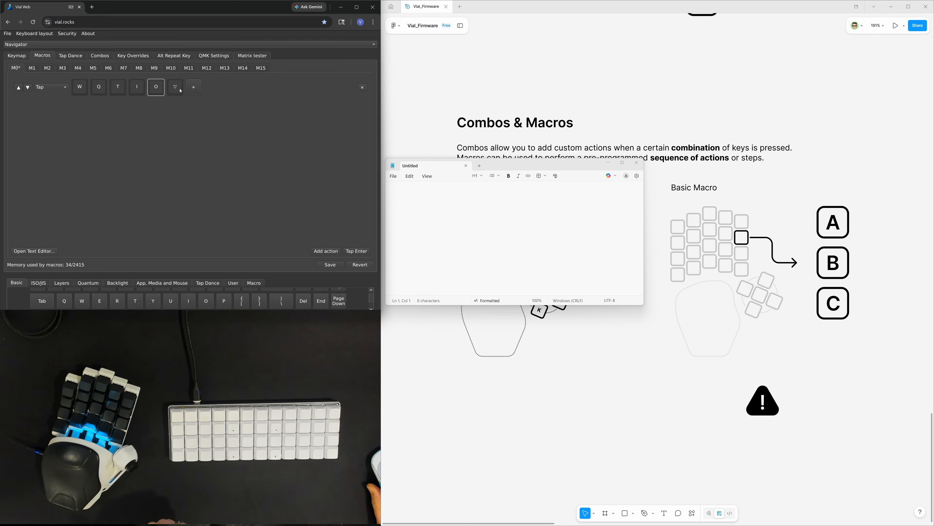
left_click(207, 300)
left_click(224, 301)
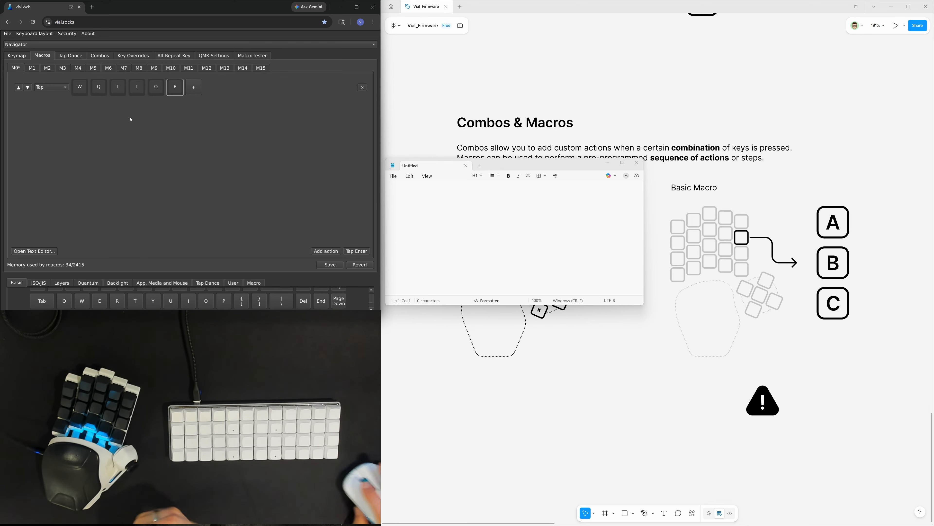
left_click(330, 265)
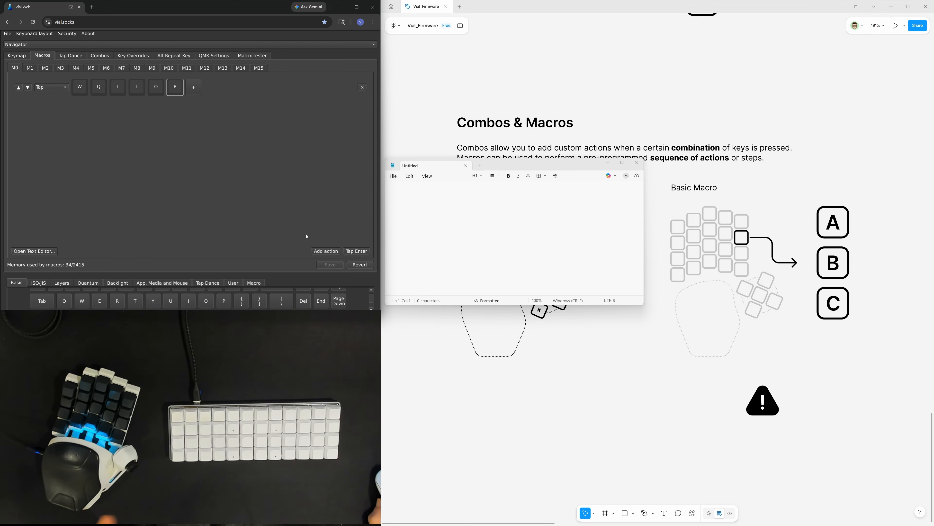
Test the tap sequence of macro M0 in Notepad and return to the macro settings
left_click(426, 213)
type("wqtiop")
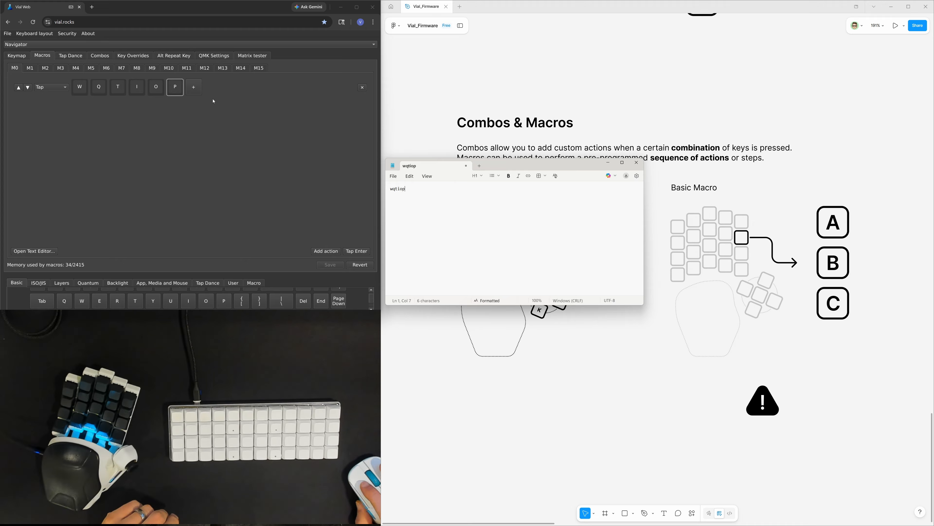
left_click(233, 130)
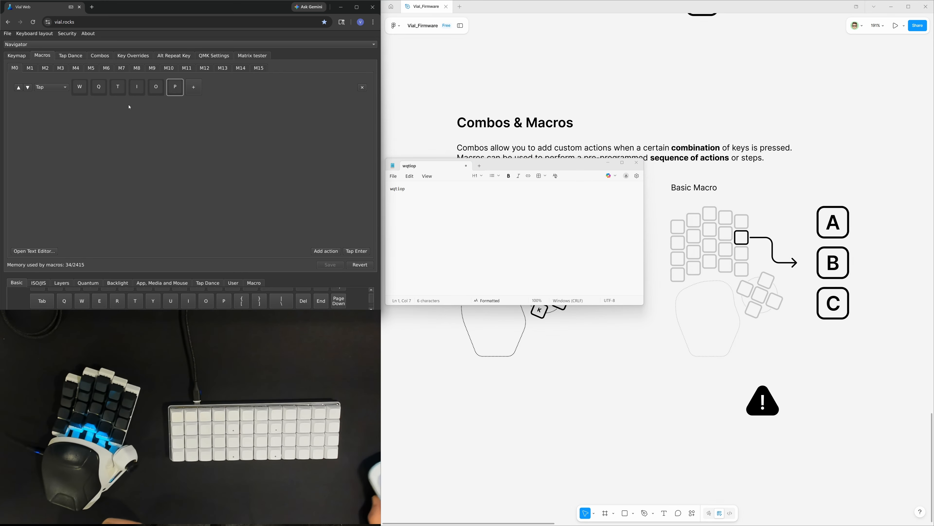
Switch to the Vial_Firmware board in Figma and examine the Vial and QMK Firmware introductions at its start
left_click(627, 342)
scroll(627, 290, "up", 20)
scroll(628, 288, "down", 3)
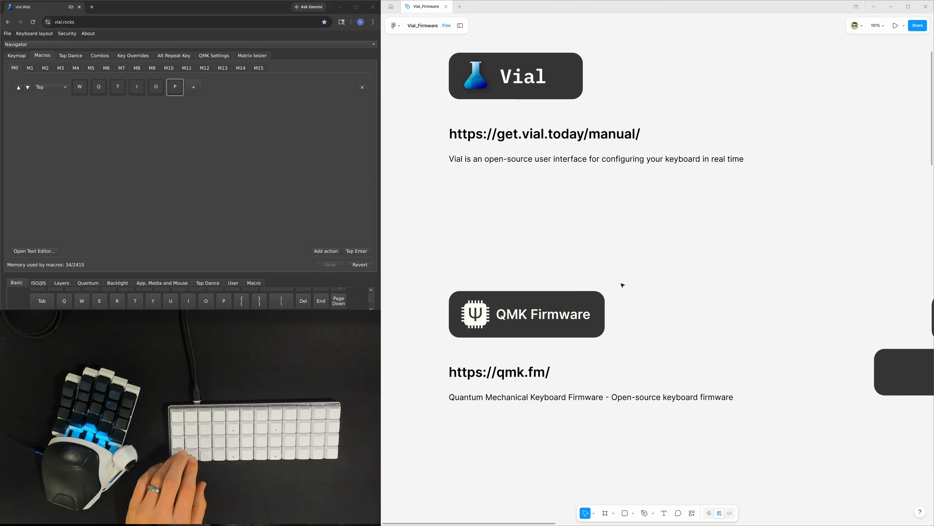
scroll(625, 284, "up", 2)
scroll(582, 291, "down", 4)
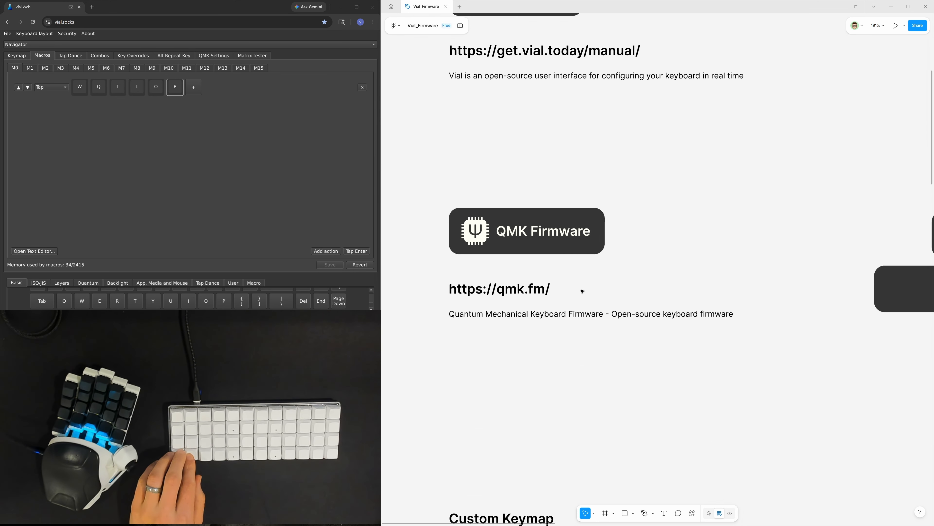
scroll(581, 293, "up", 4)
scroll(581, 293, "down", 8)
Review the whole Figma board and examine its Custom Keymap and Layers sections
scroll(552, 258, "down", 10)
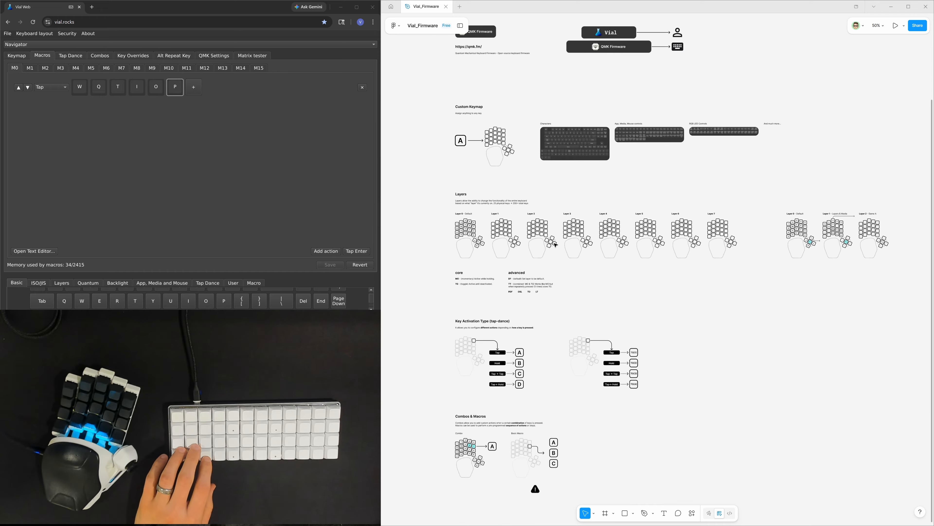
scroll(501, 188, "up", 5)
scroll(501, 189, "up", 3)
scroll(501, 188, "left", 1)
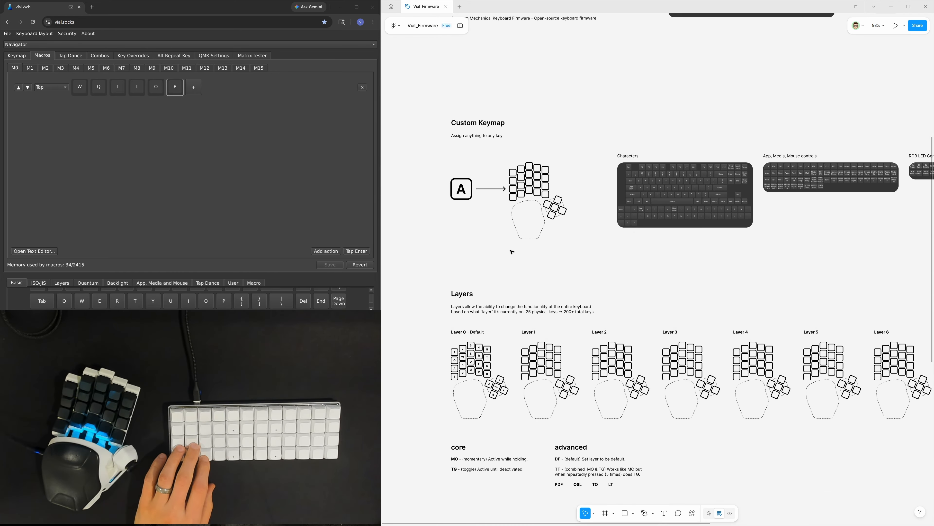
left_click(463, 195)
left_click_drag(405, 84, 767, 499)
left_click(767, 499)
scroll(415, 420, "down", 3)
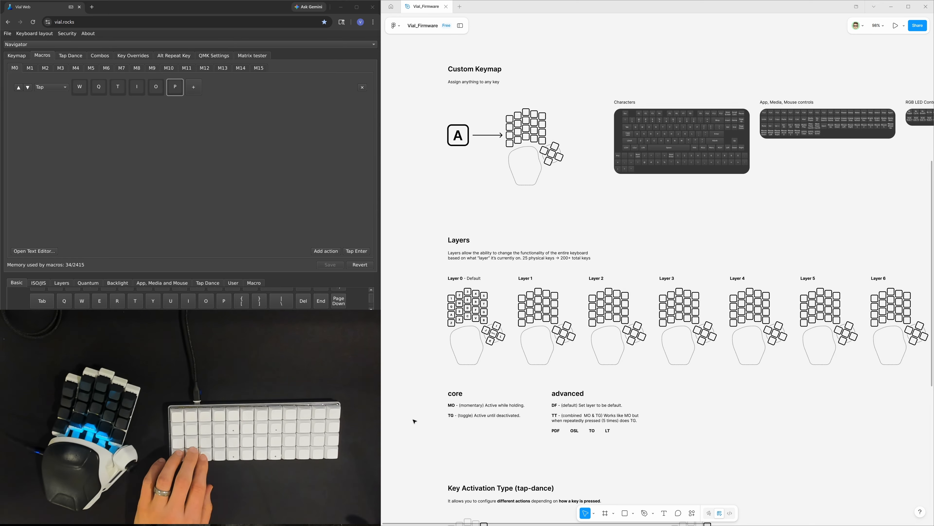